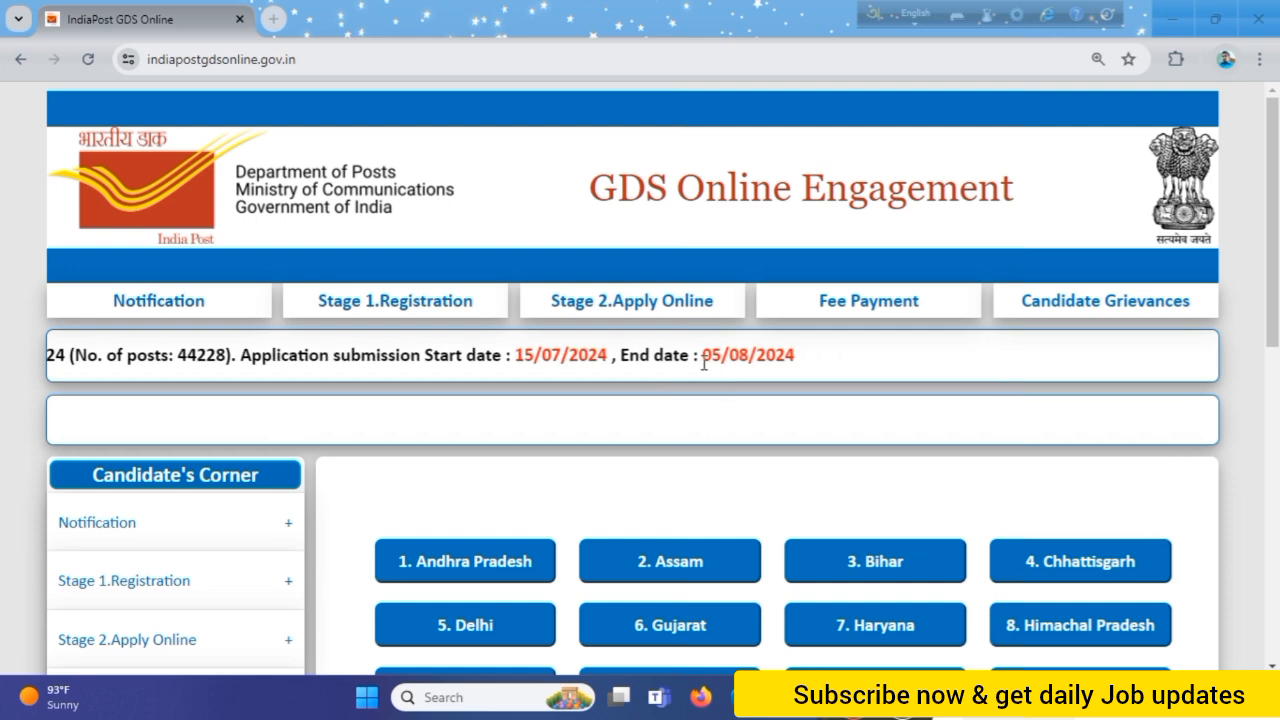
pyautogui.moveTo(701, 355); pyautogui.dragTo(810, 357)
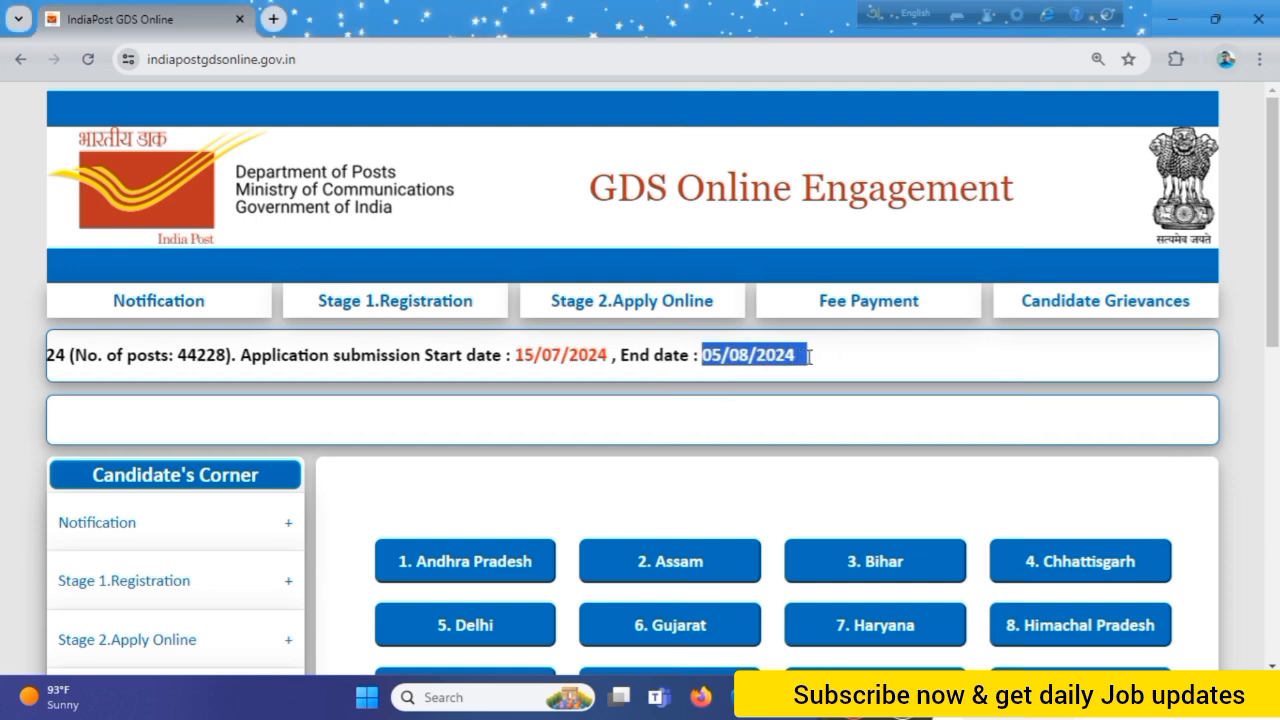
pyautogui.click(821, 356)
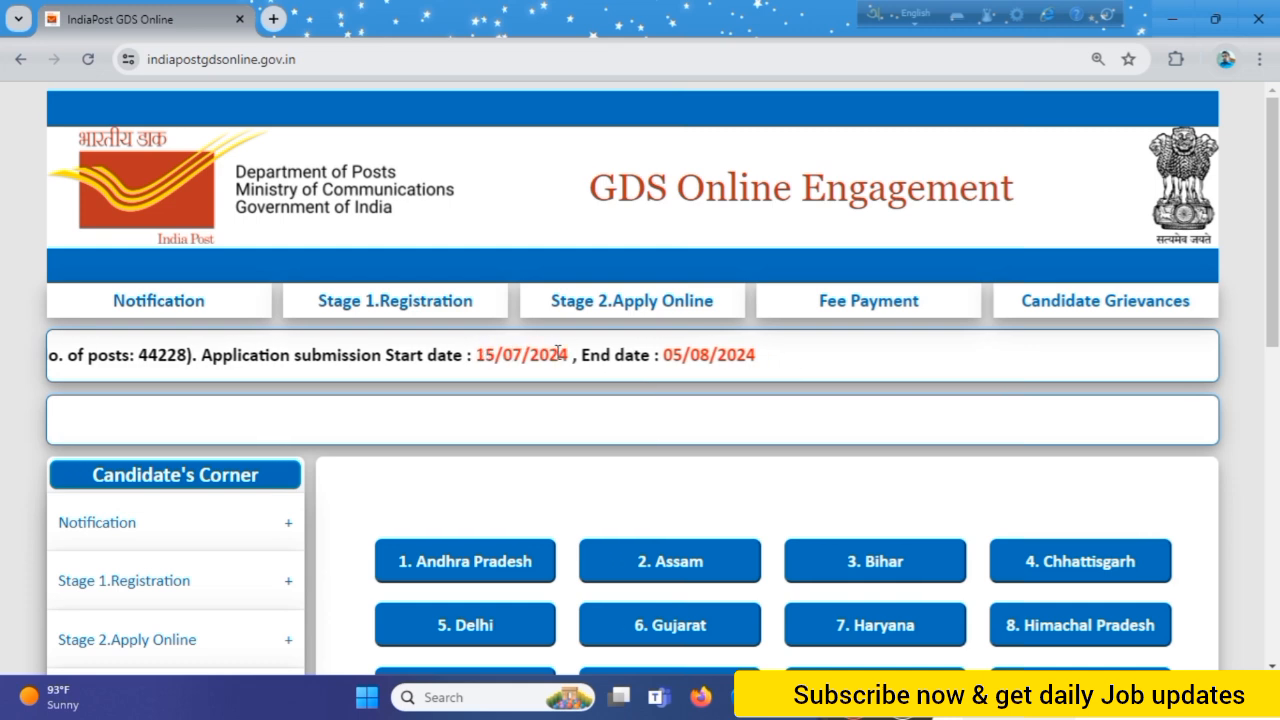
pyautogui.moveTo(164, 298)
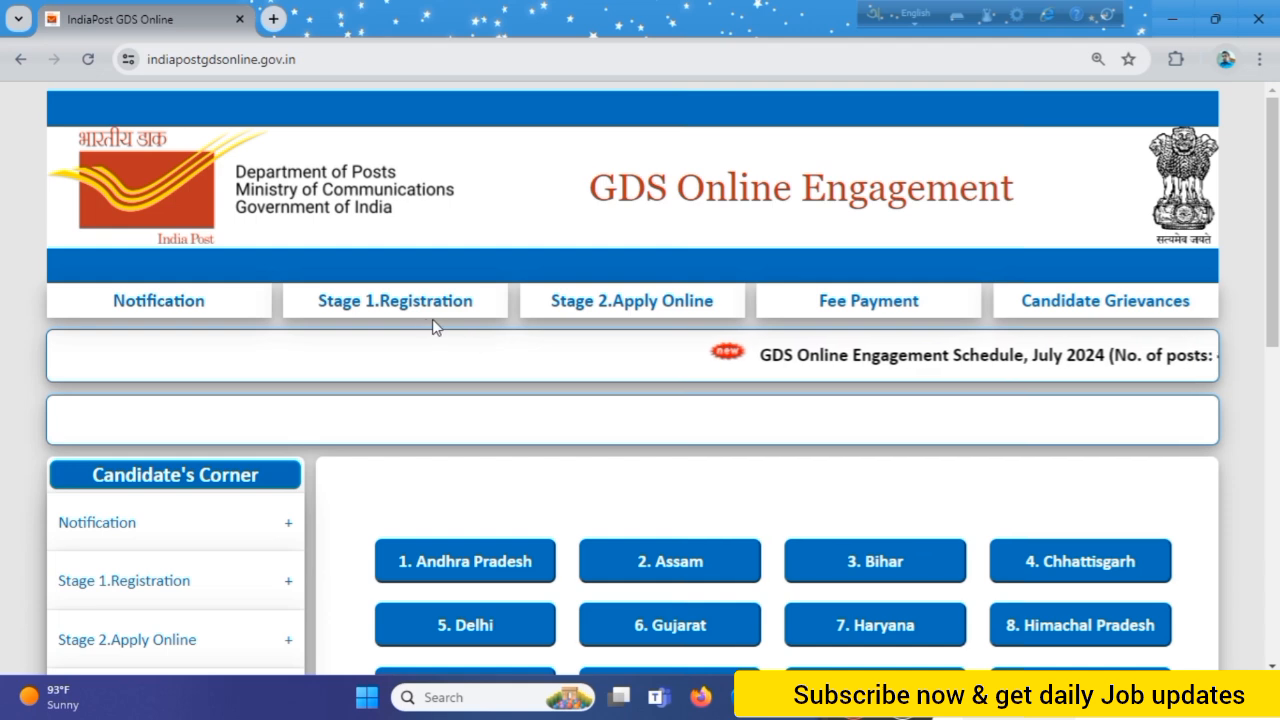
pyautogui.moveTo(645, 310)
pyautogui.moveTo(860, 305)
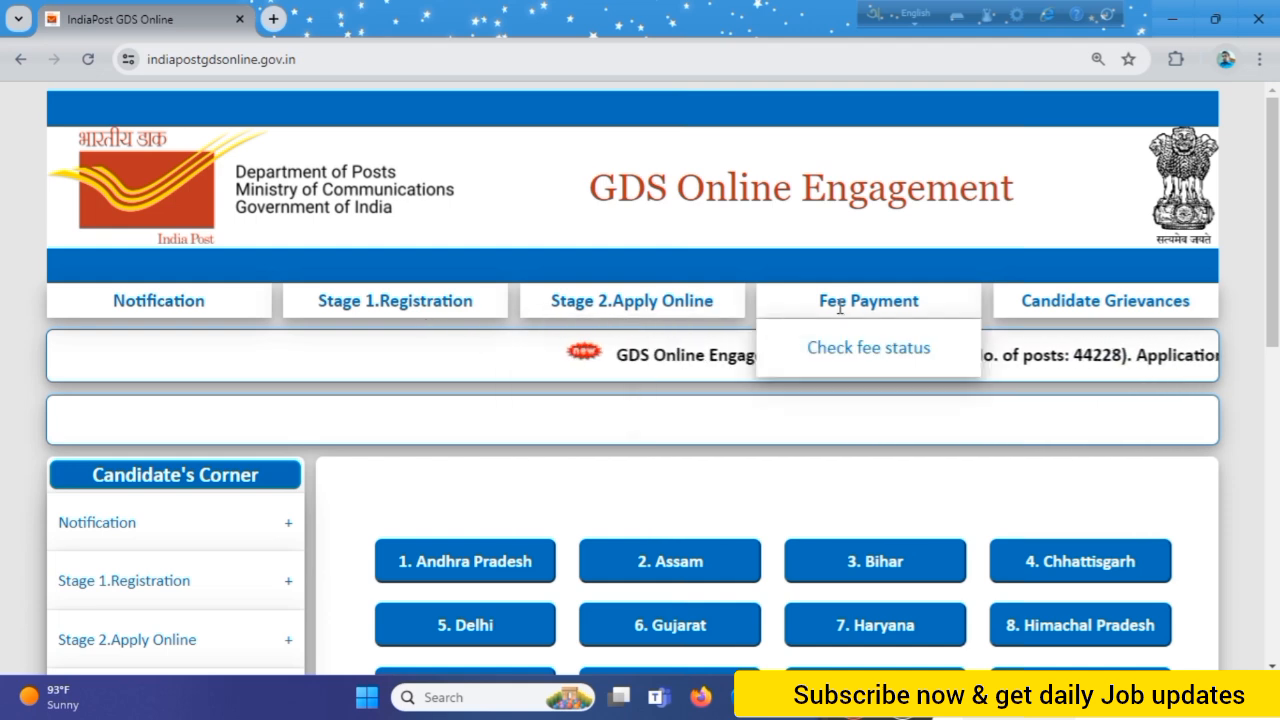
# Open the Stage 1 registration form for validating the applicant's details
pyautogui.moveTo(400, 310)
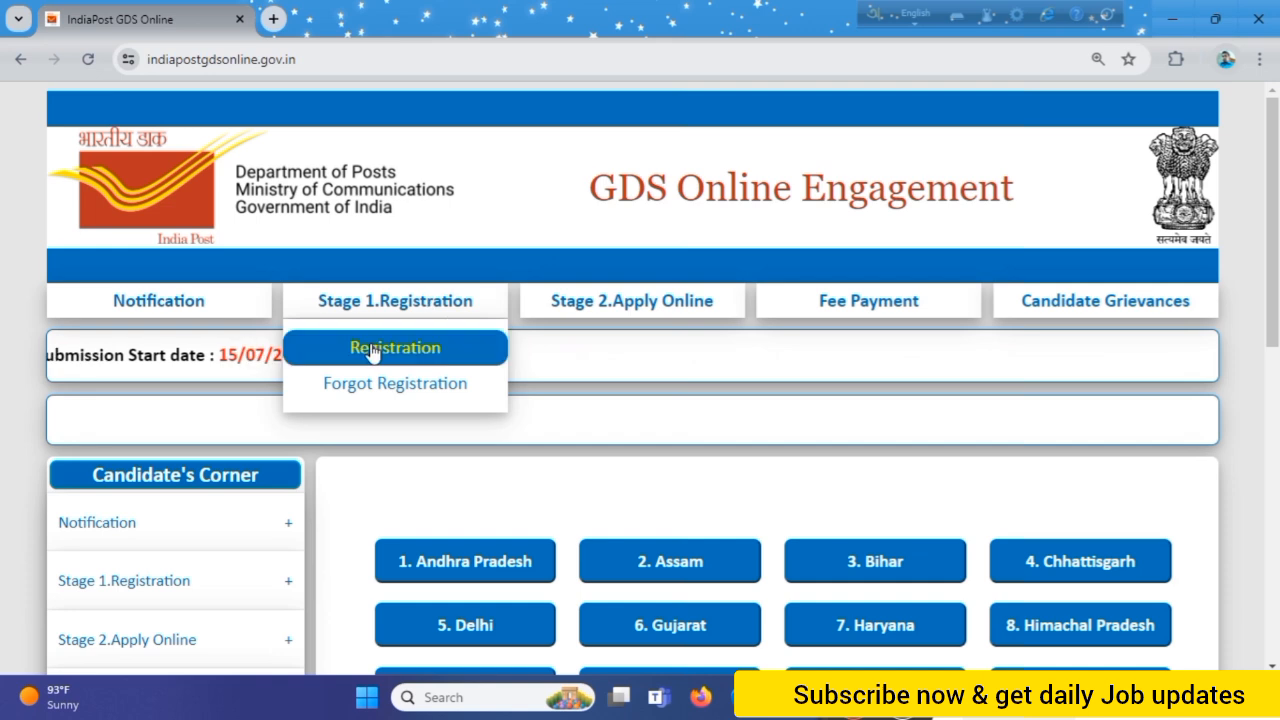
pyautogui.click(446, 347)
pyautogui.scroll(-3, 491, 380)
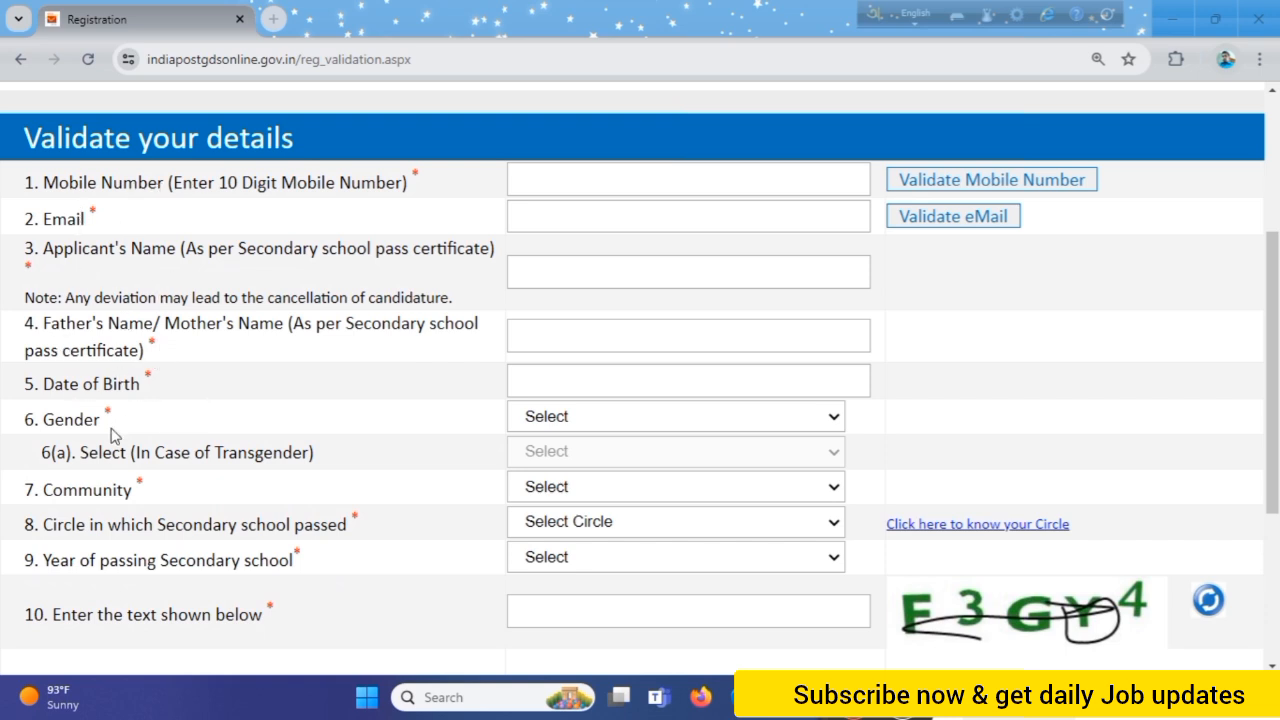
# Select SC as the community and West Bengal as the circle in which secondary school was passed
pyautogui.click(577, 490)
pyautogui.click(561, 596)
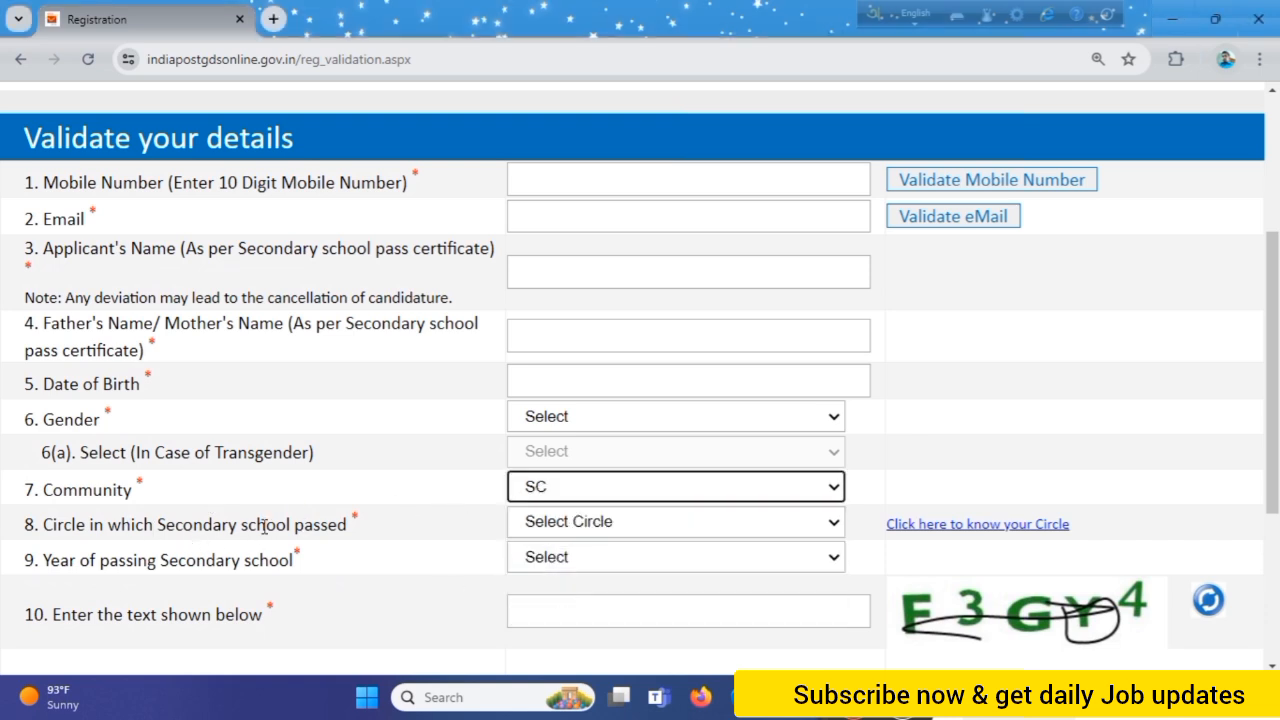
pyautogui.click(607, 521)
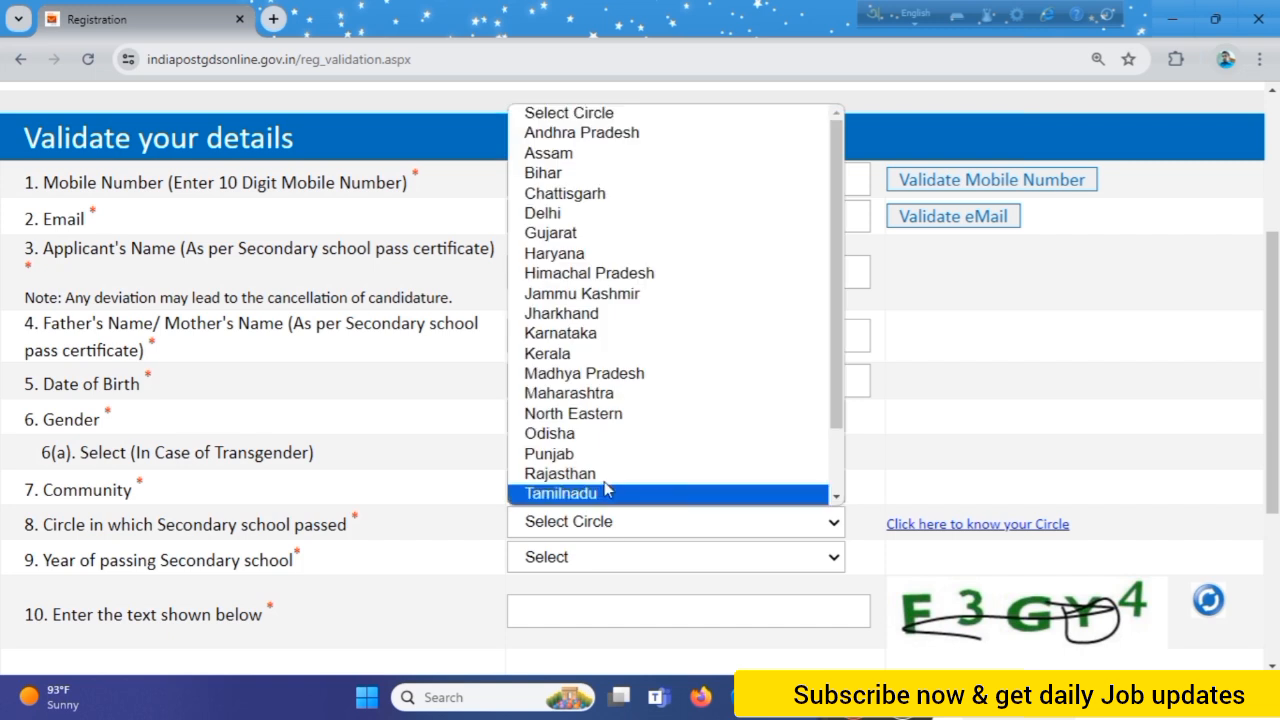
pyautogui.scroll(-1, 600, 460)
pyautogui.click(608, 494)
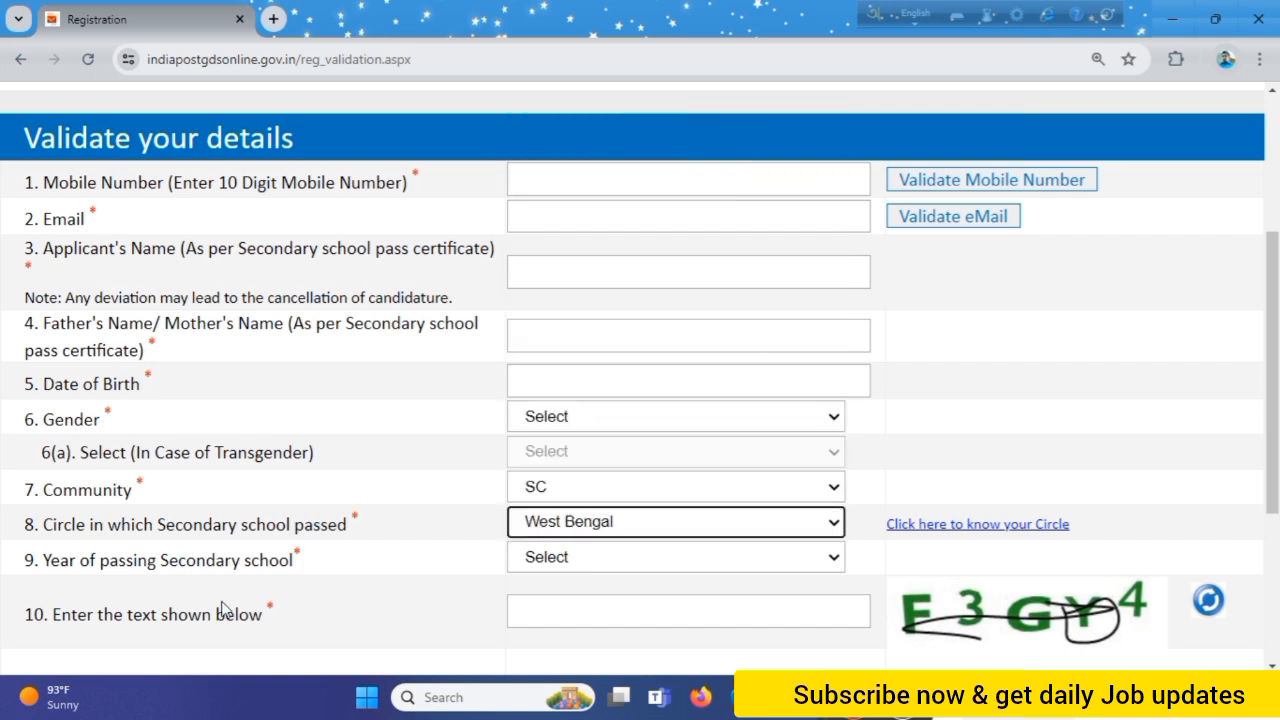
# Fill in the remaining applicant details, including the year of passing secondary school, and the captcha text
pyautogui.click(587, 568)
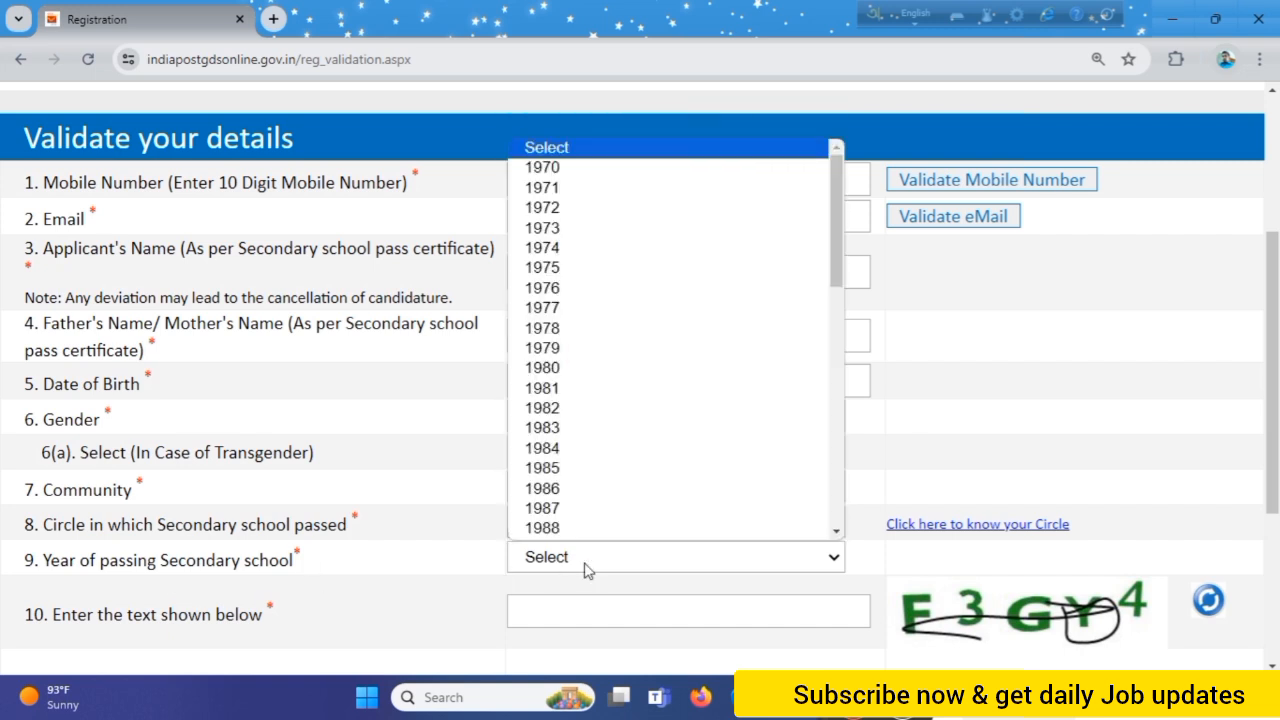
pyautogui.click(587, 568)
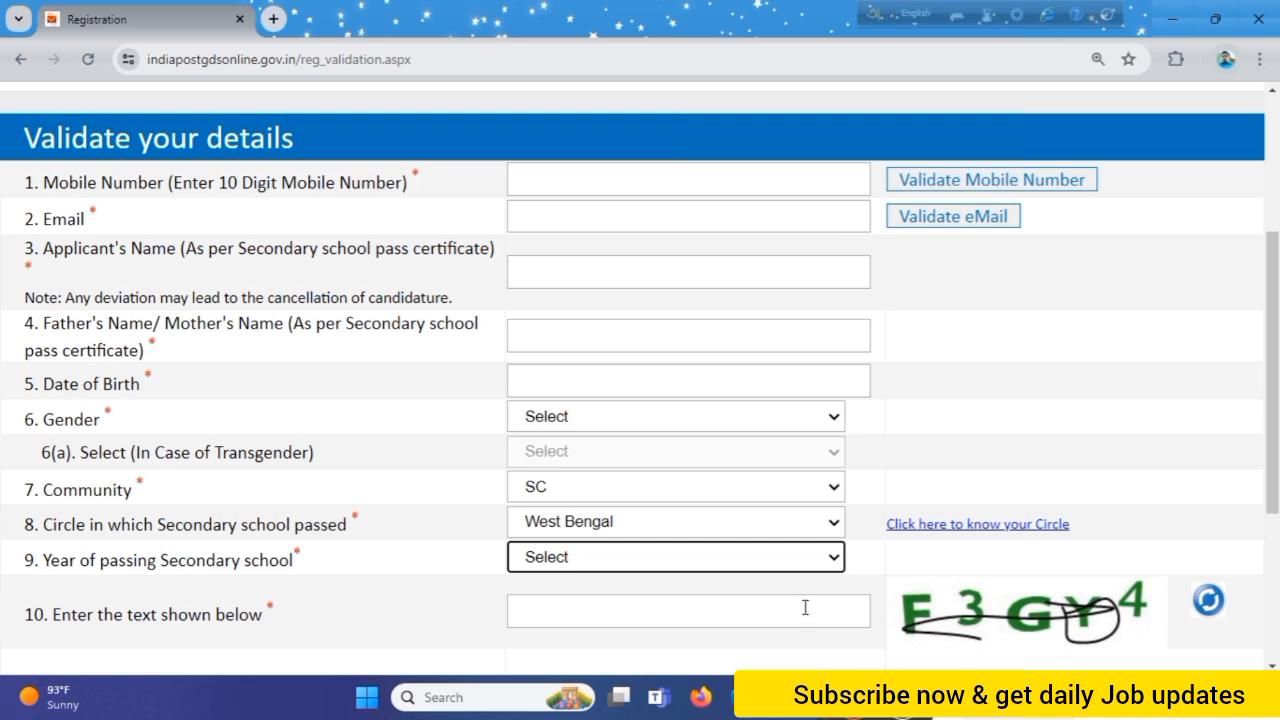
pyautogui.scroll(-2, 674, 583)
pyautogui.scroll(3, 672, 568)
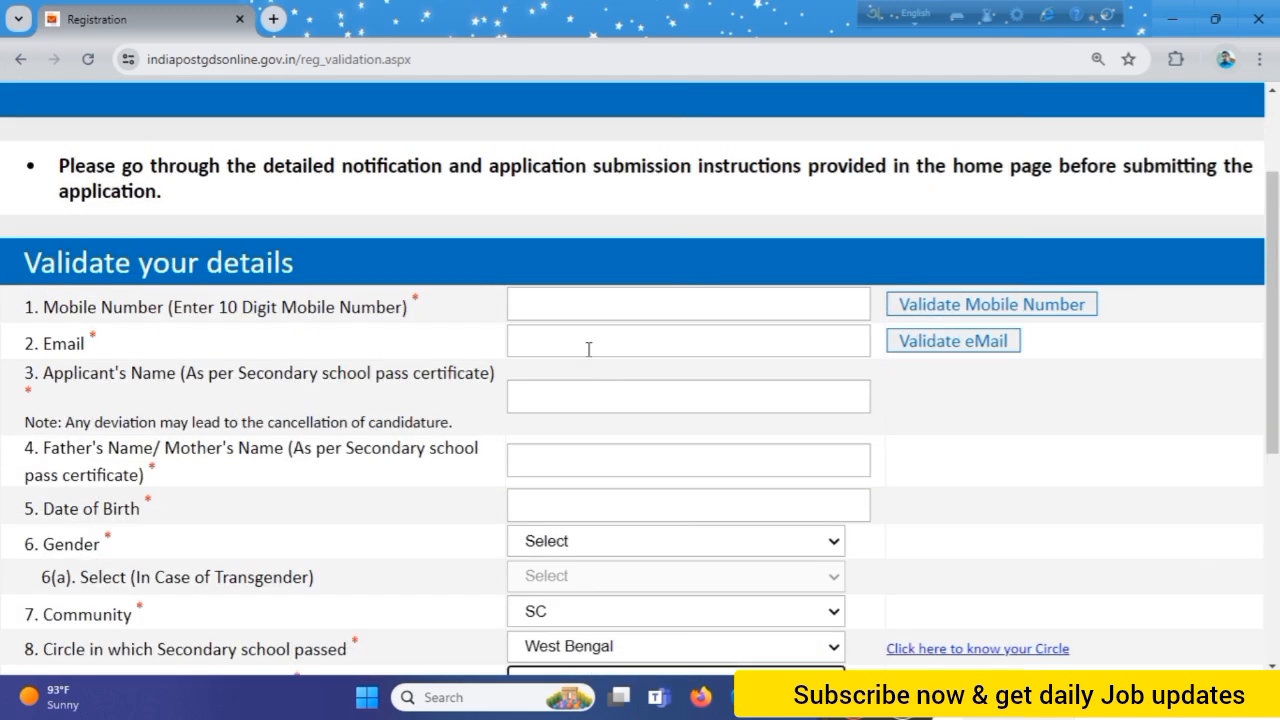
pyautogui.scroll(-1, 588, 348)
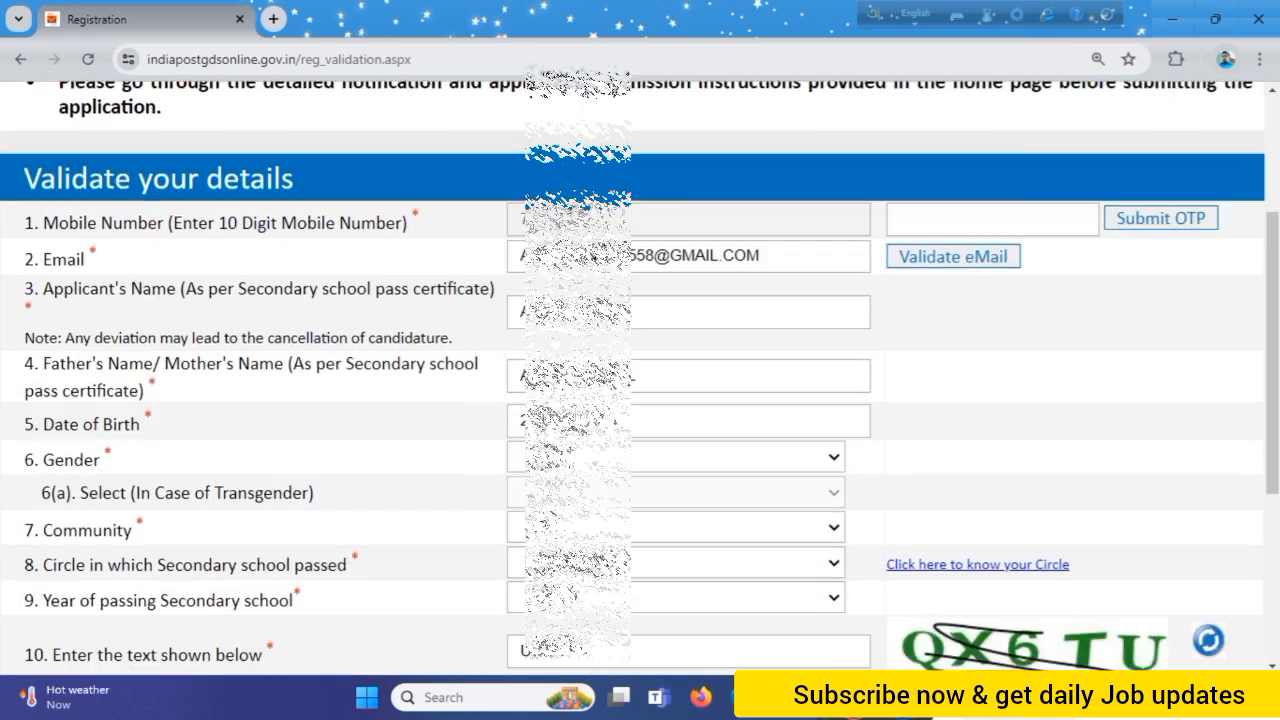
# Validate the applicant's mobile number and email address with the one-time codes sent to them
pyautogui.scroll(-1, 720, 240)
pyautogui.scroll(1, 720, 250)
pyautogui.scroll(-1, 719, 252)
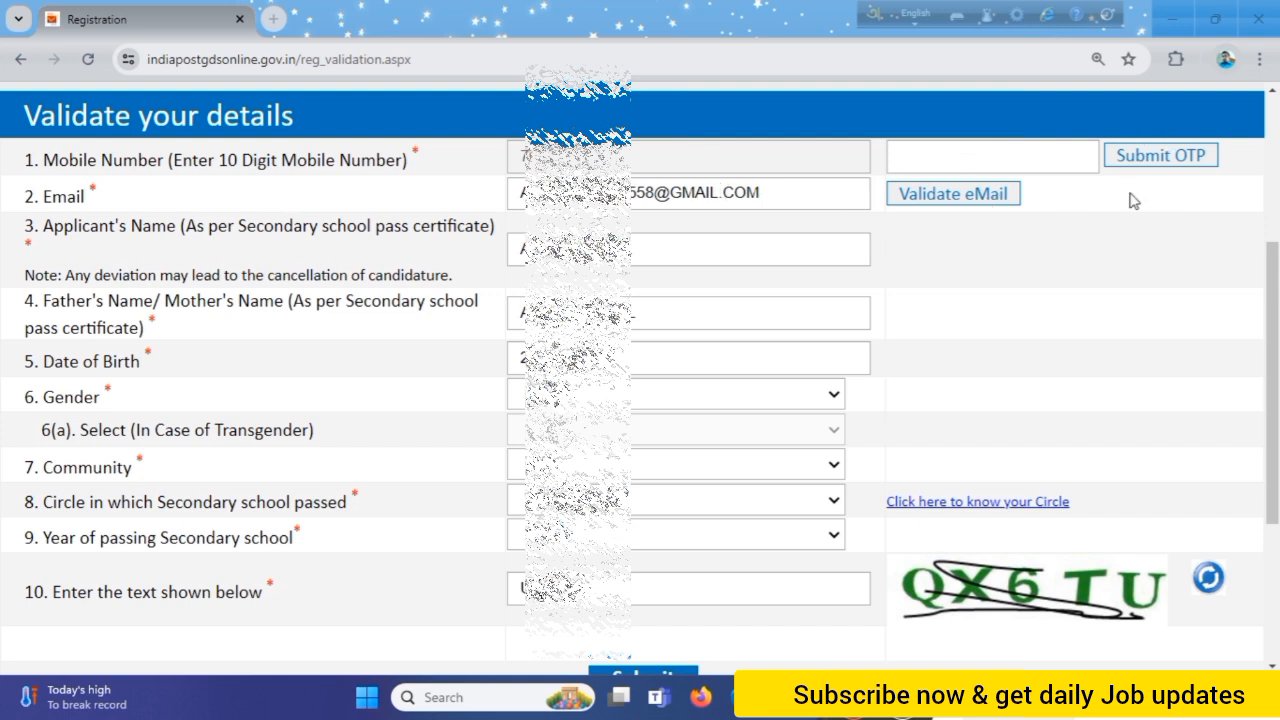
pyautogui.click(985, 164)
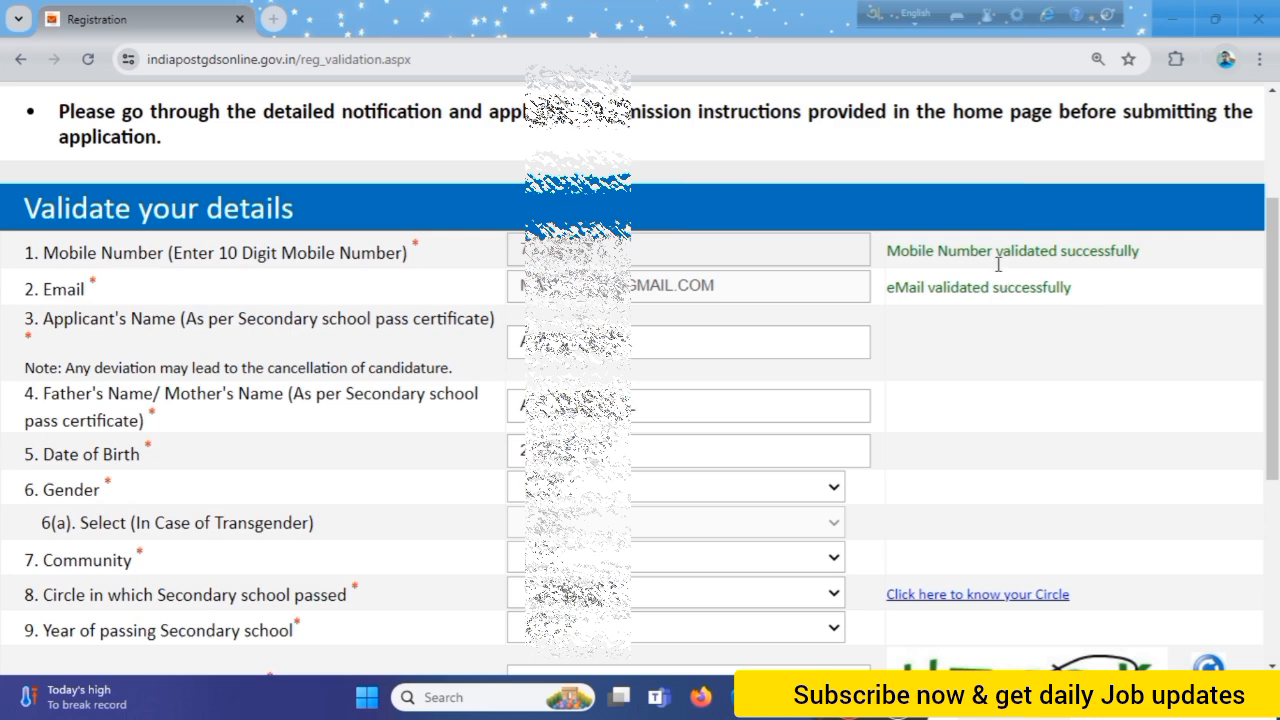
# Submit the validated applicant details with the captcha text and continue to the second part of the registration
pyautogui.scroll(-2, 980, 340)
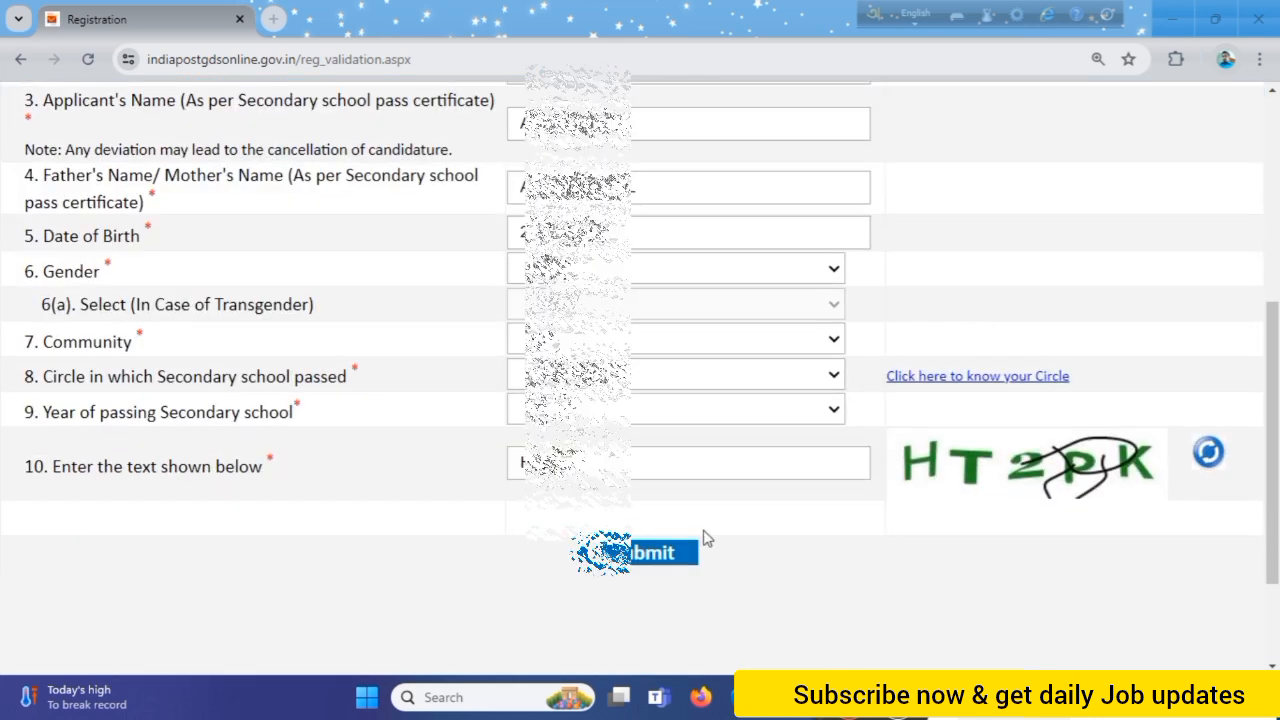
pyautogui.click(640, 552)
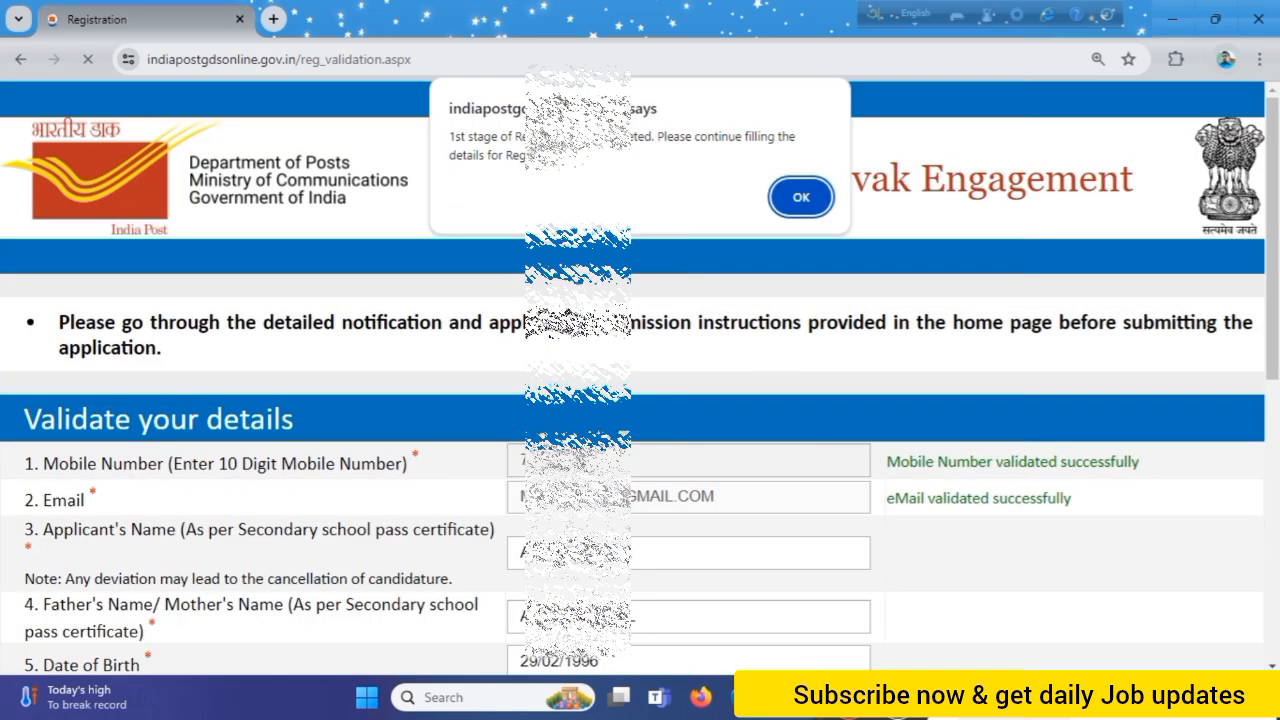
pyautogui.click(815, 198)
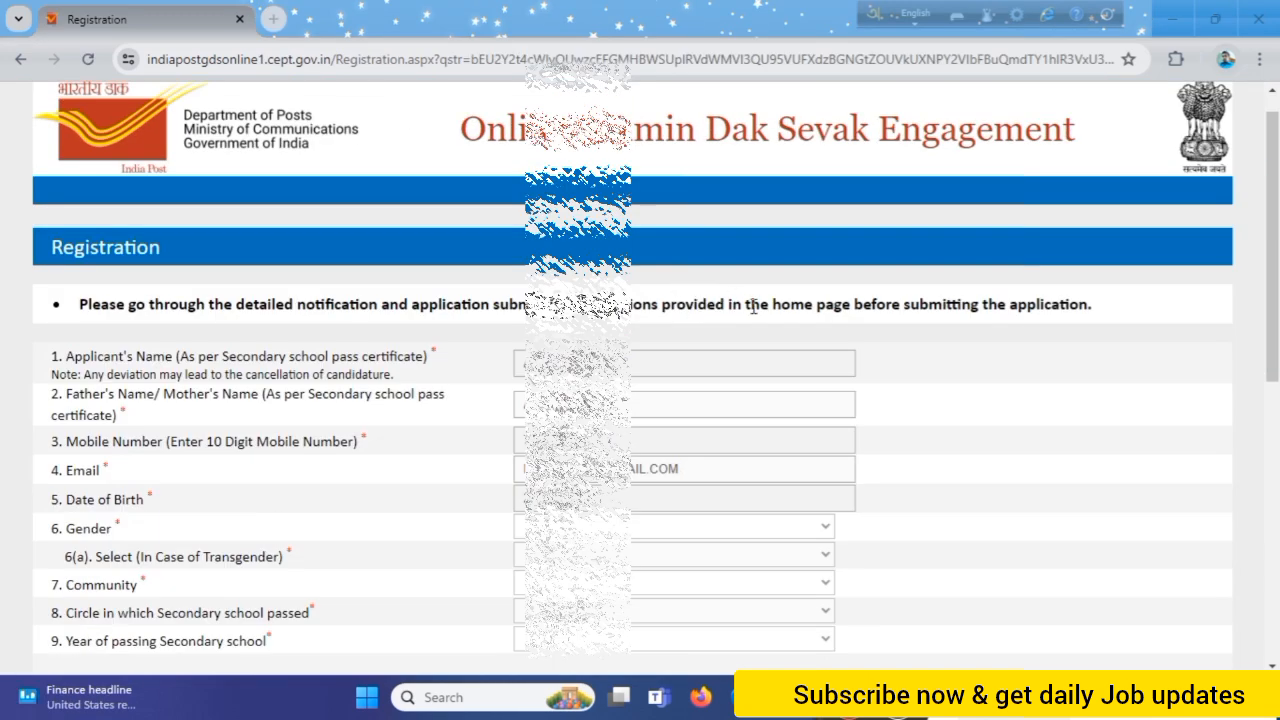
# Answer No to being a person with disability in the additional registration details
pyautogui.scroll(-4, 820, 366)
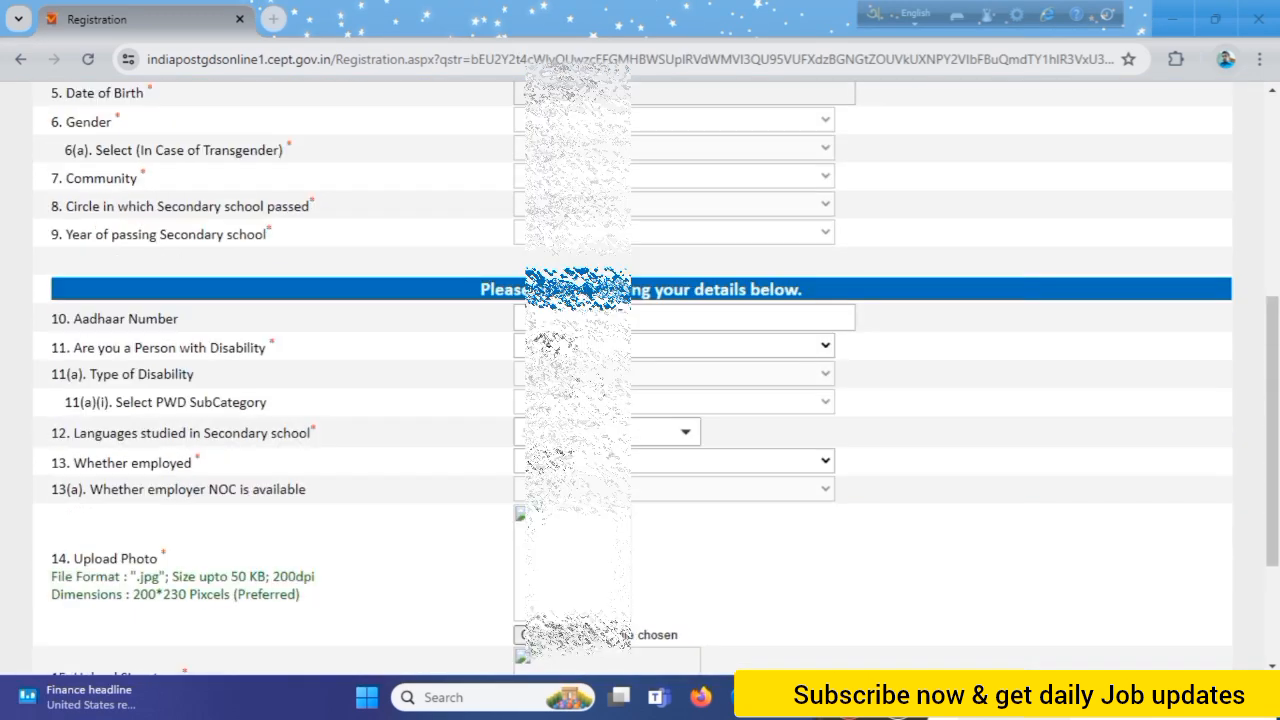
pyautogui.scroll(-1, 460, 362)
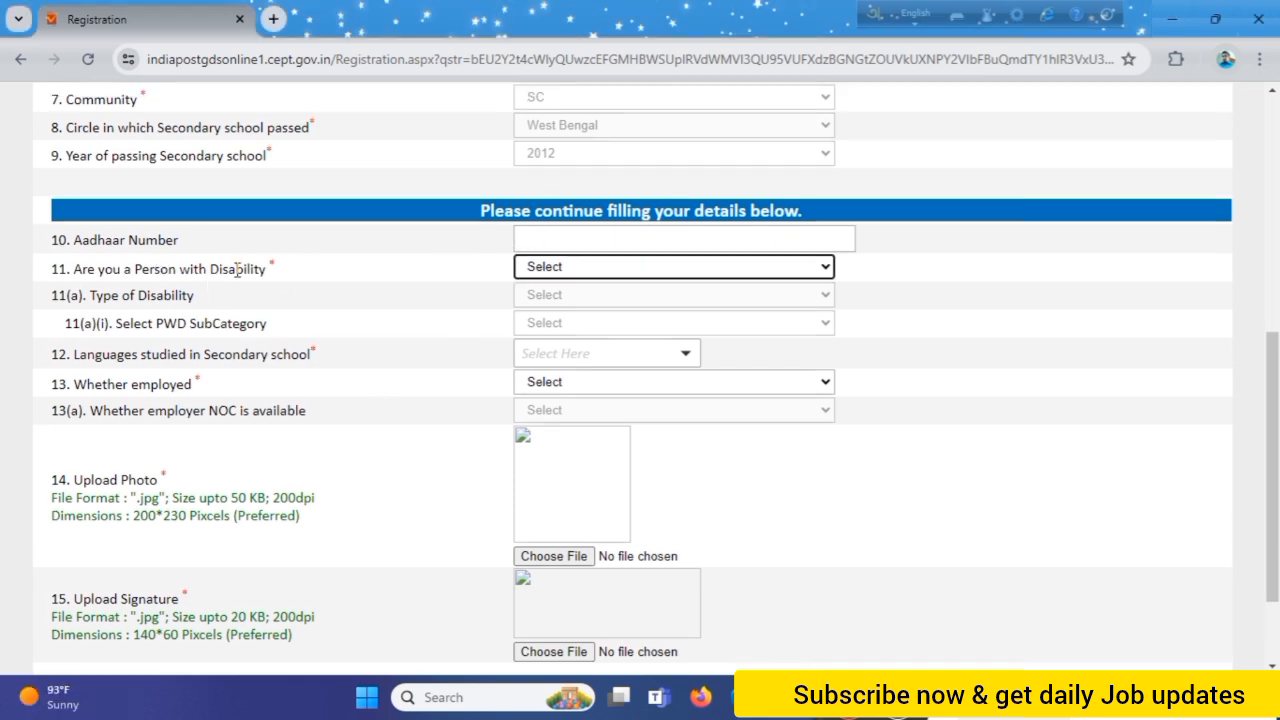
pyautogui.click(609, 274)
pyautogui.click(590, 314)
# Select Bengali as the language studied in secondary school and set Whether employed to No
pyautogui.click(657, 355)
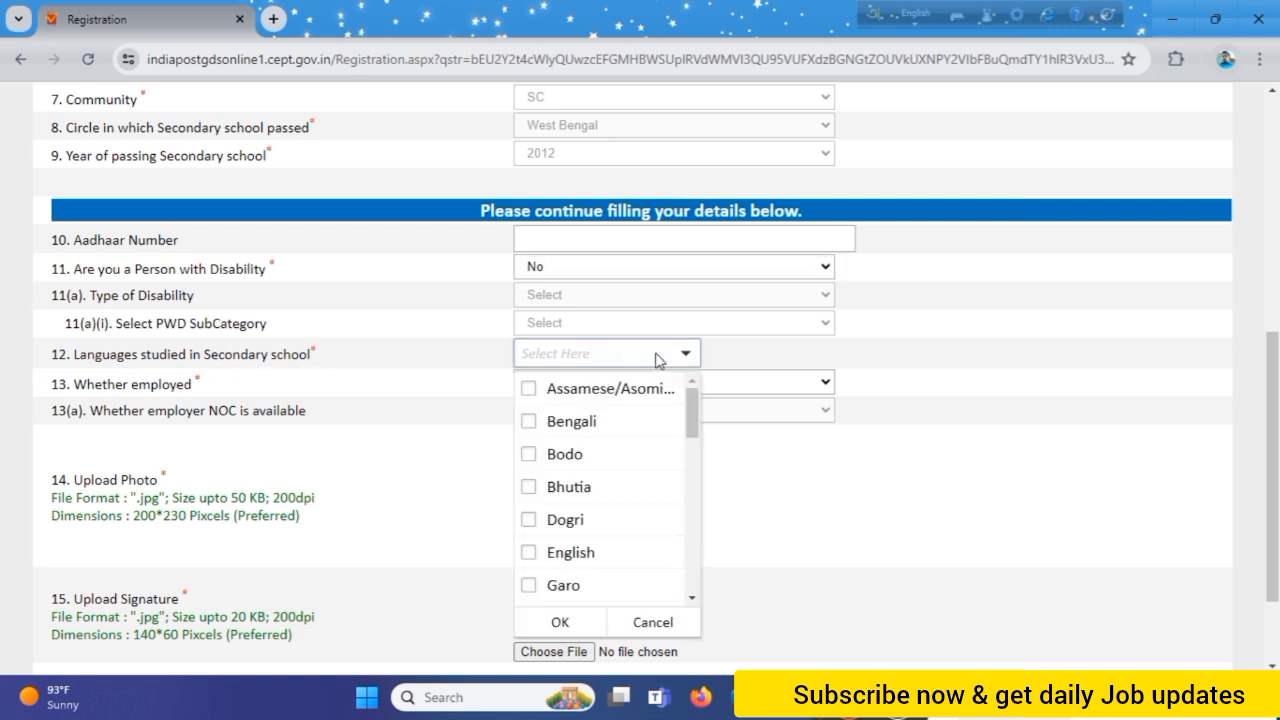
pyautogui.click(575, 428)
pyautogui.click(563, 624)
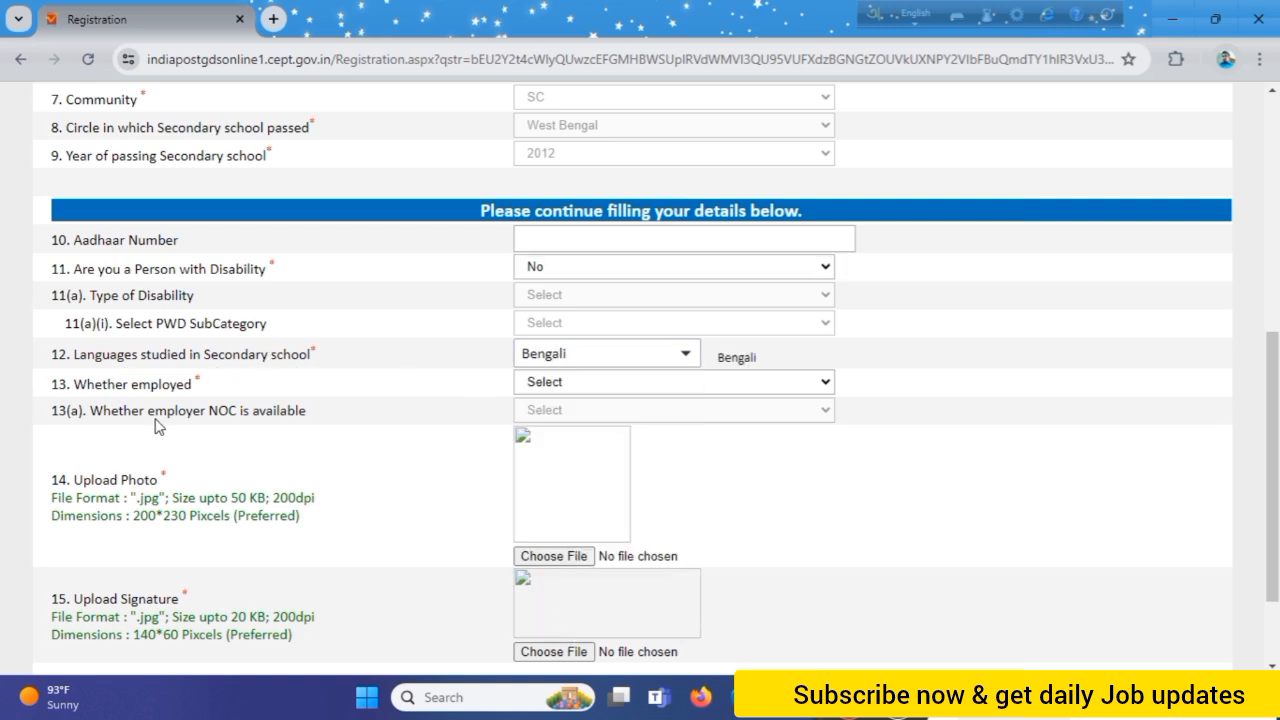
pyautogui.click(706, 382)
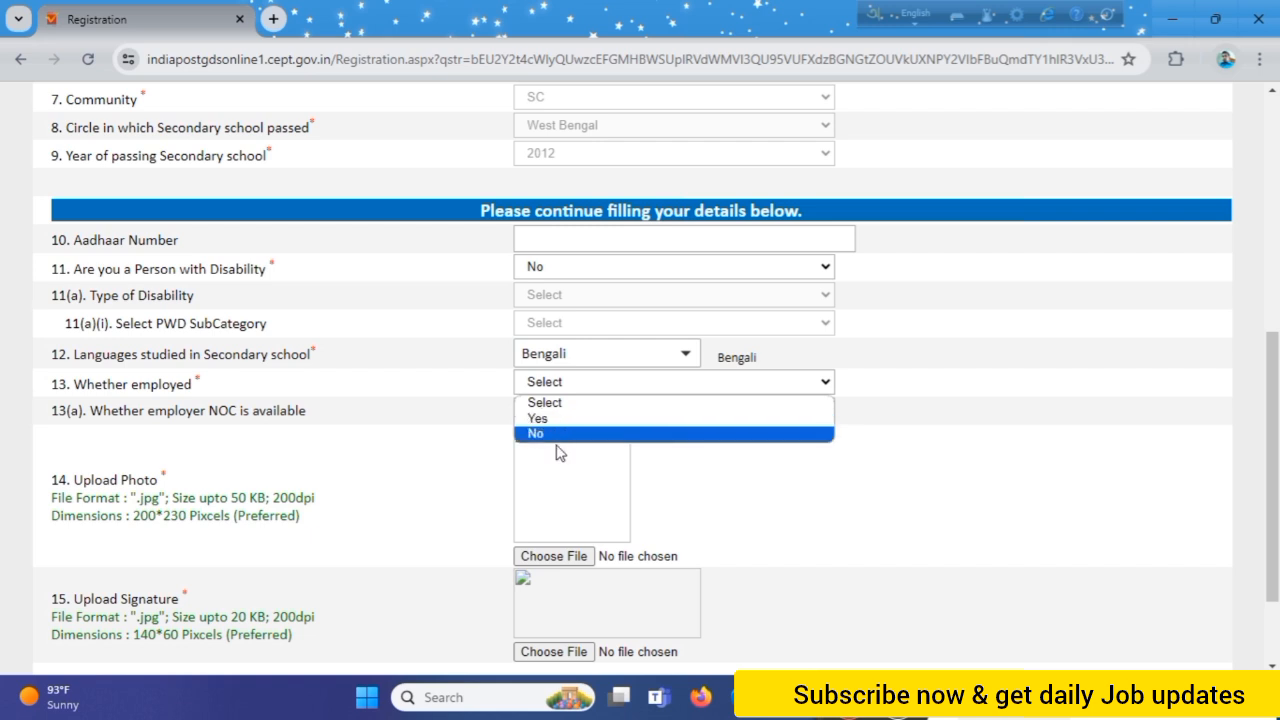
pyautogui.click(566, 433)
# Upload the applicant's photo and signature images and submit the form for review
pyautogui.scroll(-2, 650, 426)
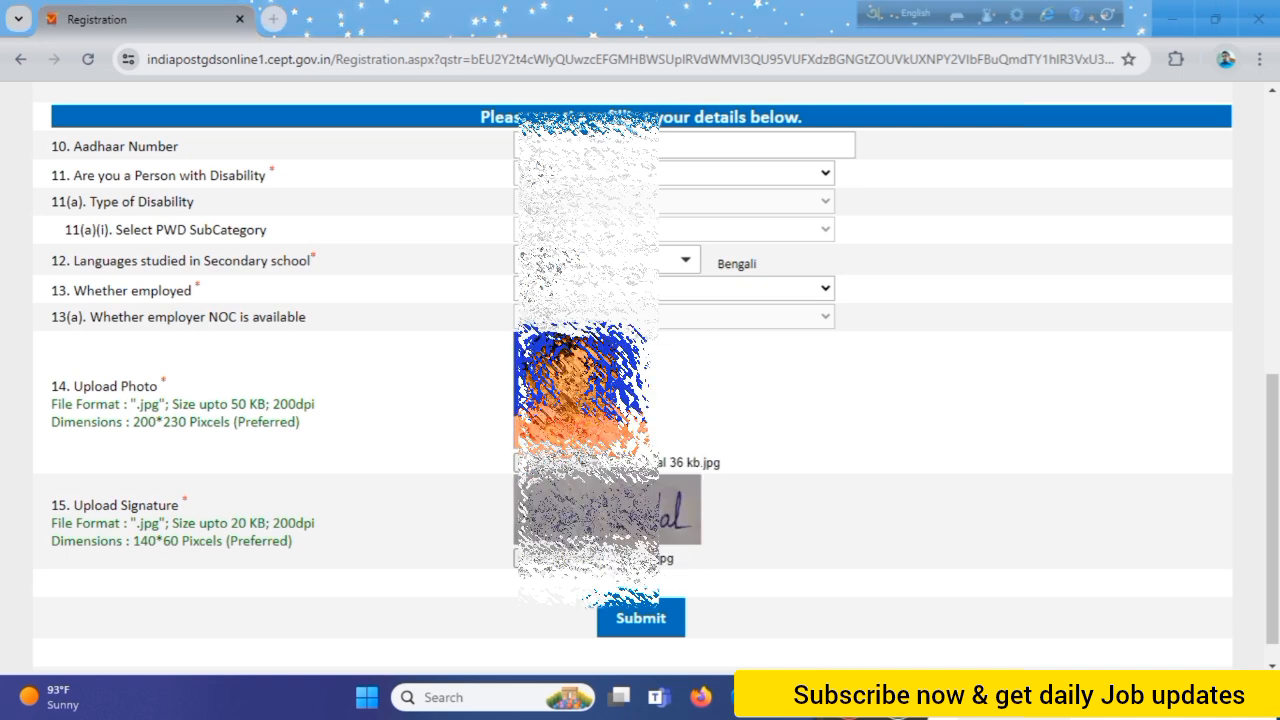
pyautogui.click(640, 620)
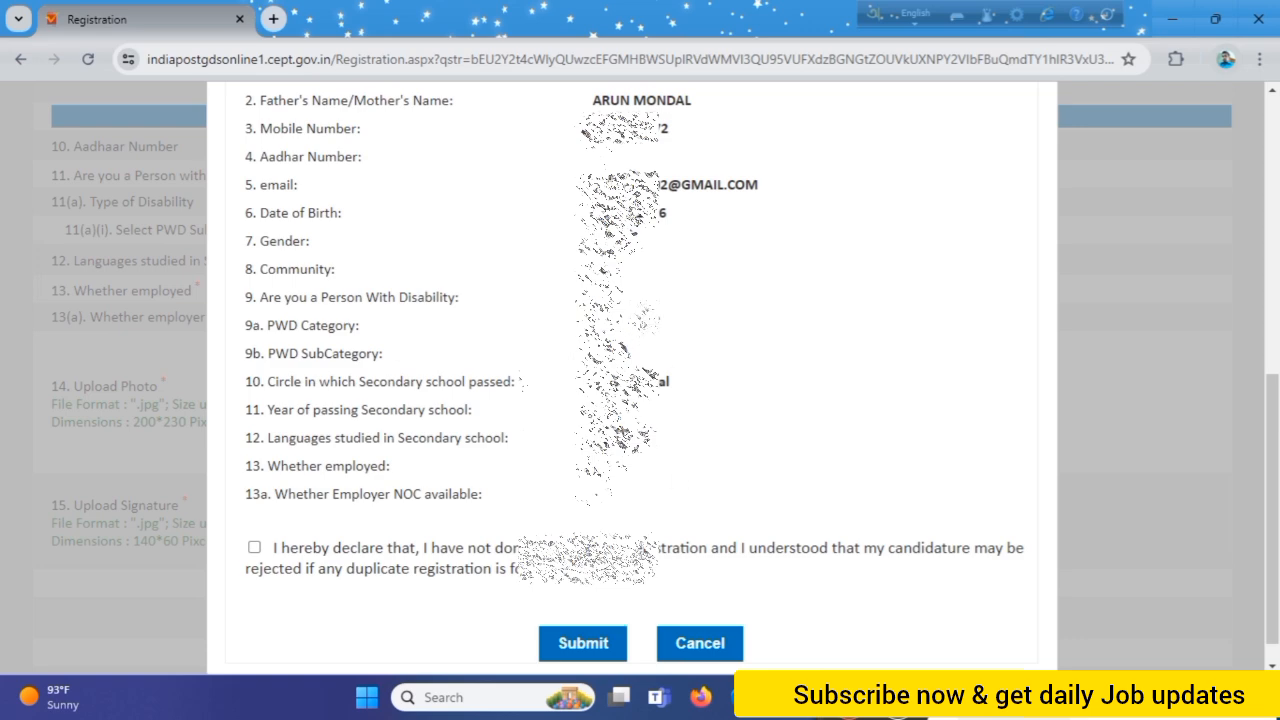
# Review the registration details, accept the no-duplicate-registration declaration and submit the registration
pyautogui.scroll(2, 650, 395)
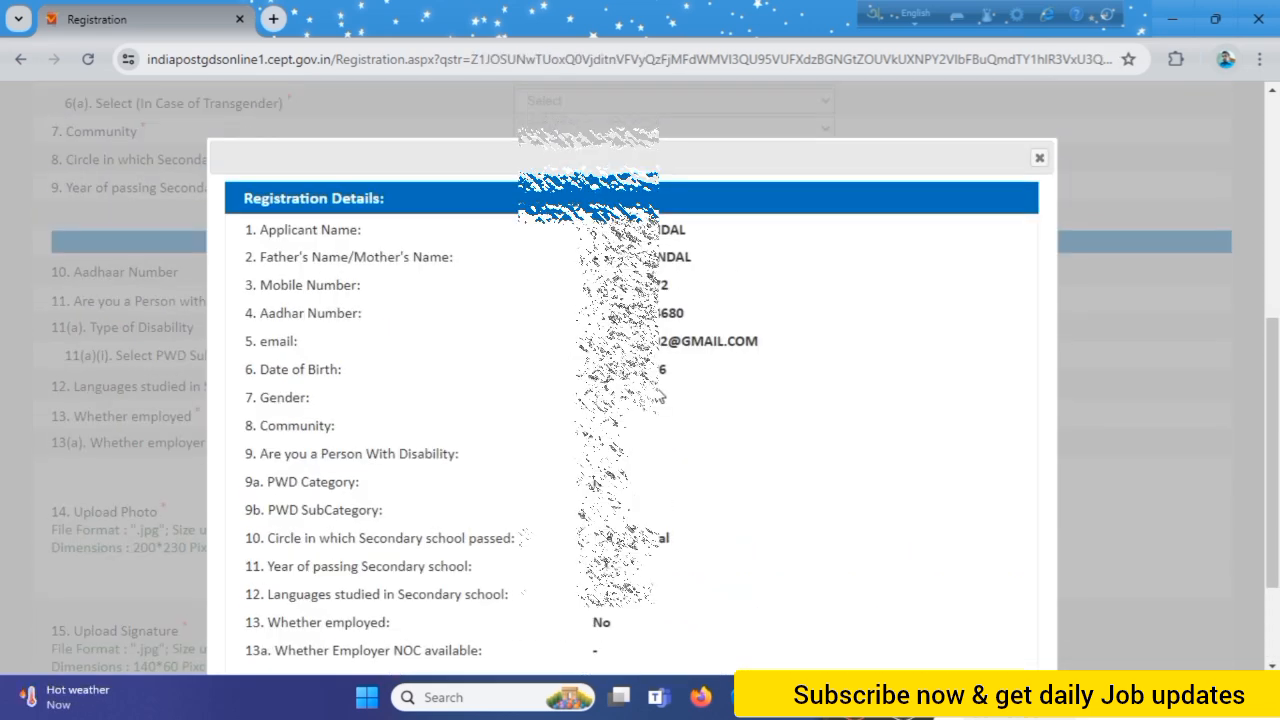
pyautogui.scroll(-1, 652, 397)
pyautogui.scroll(-2, 655, 397)
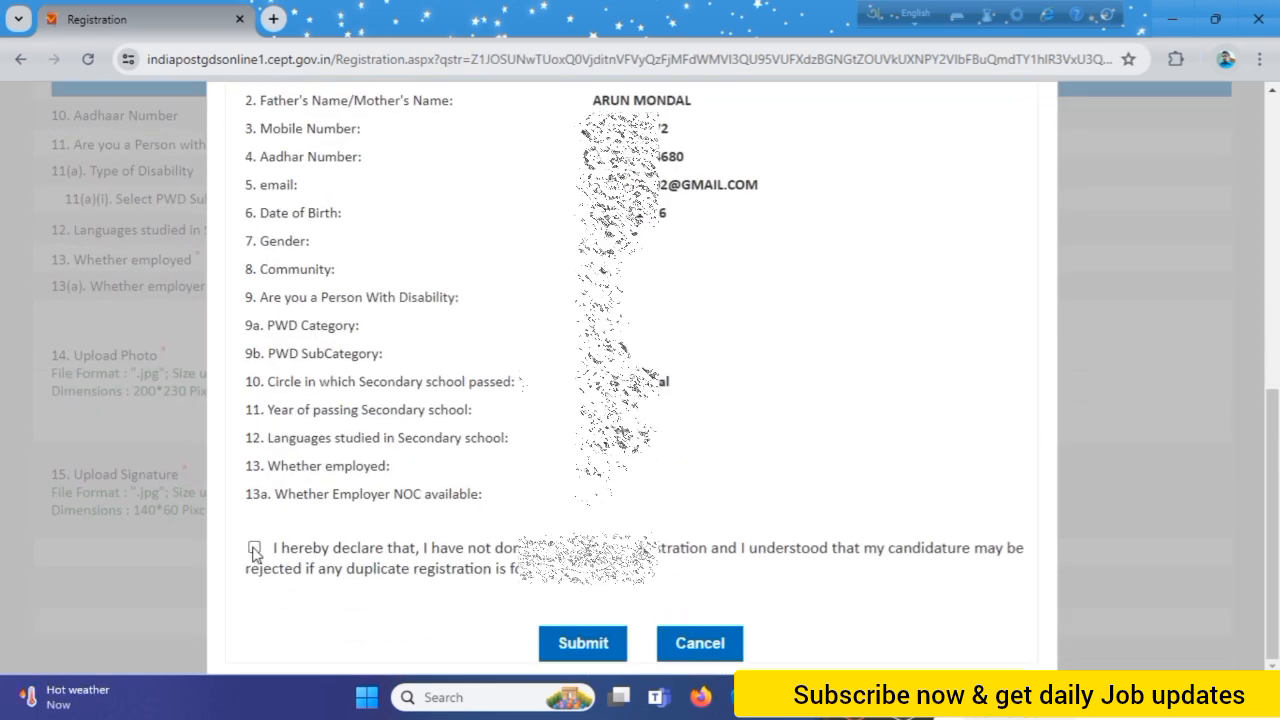
pyautogui.click(587, 646)
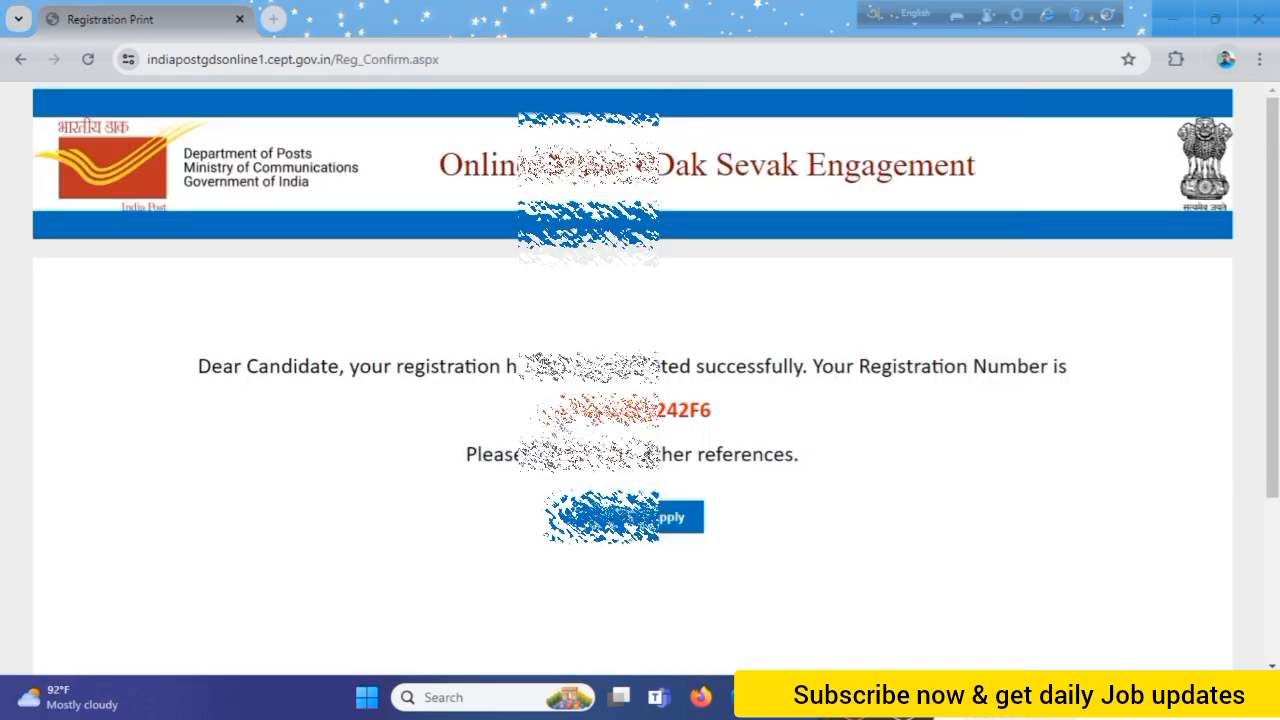
# Continue to the online application and submit West Bengal as the circle applying for
pyautogui.click(637, 523)
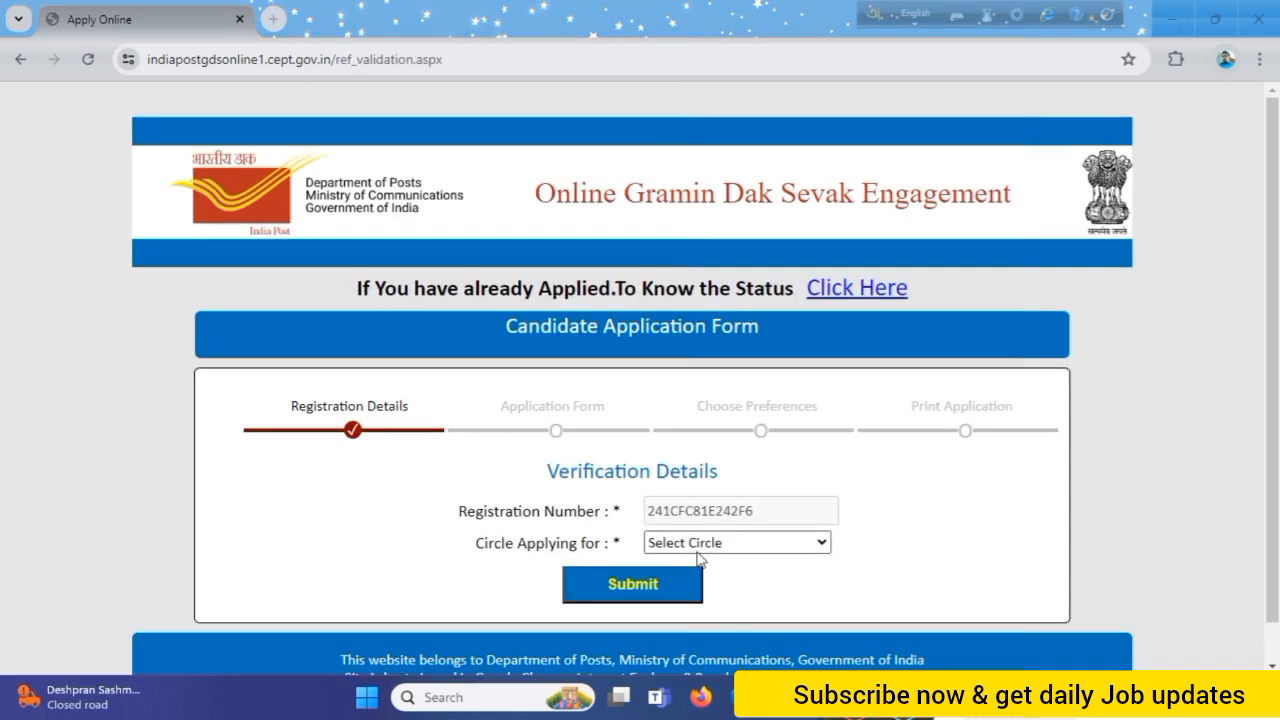
pyautogui.click(734, 546)
pyautogui.scroll(-2, 737, 426)
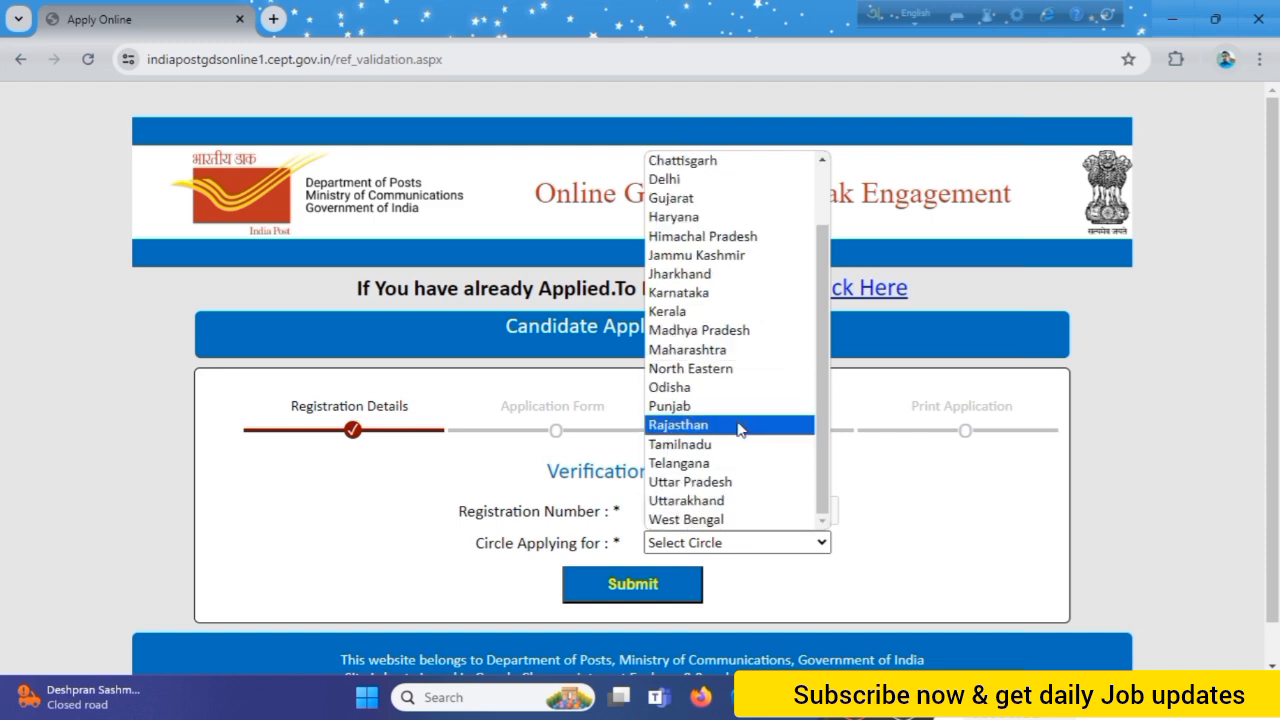
pyautogui.click(722, 519)
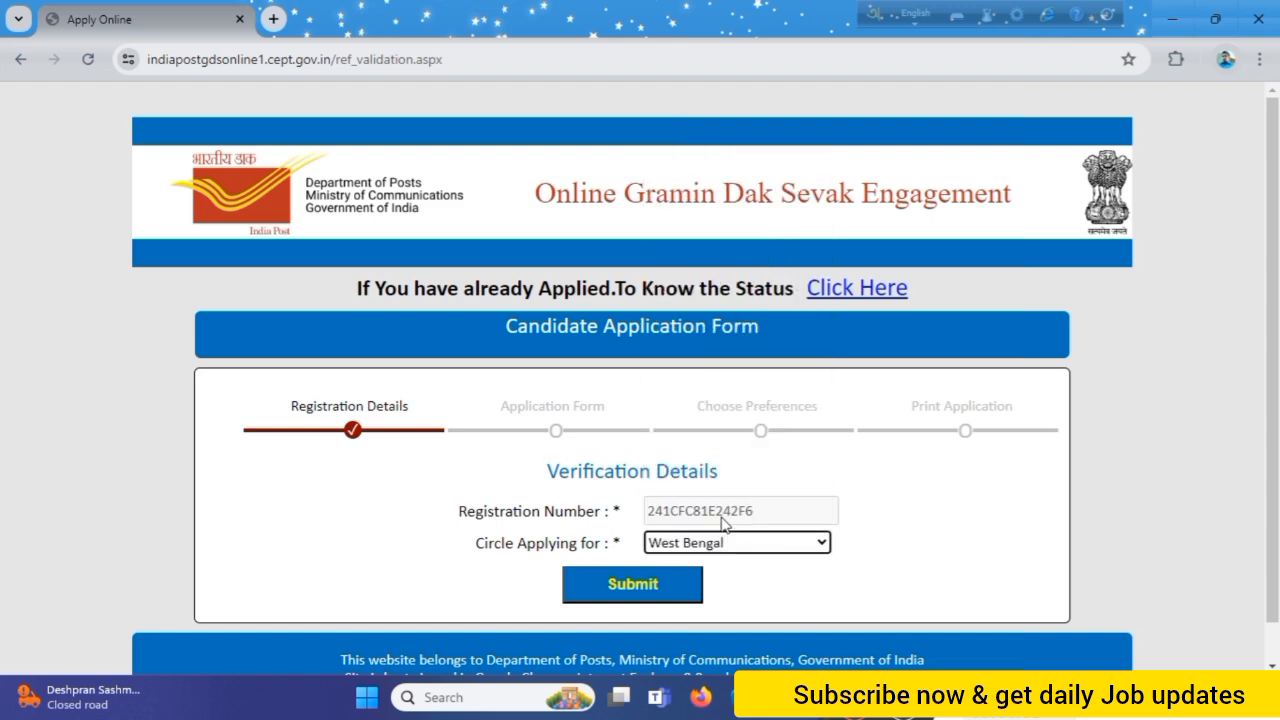
pyautogui.click(643, 586)
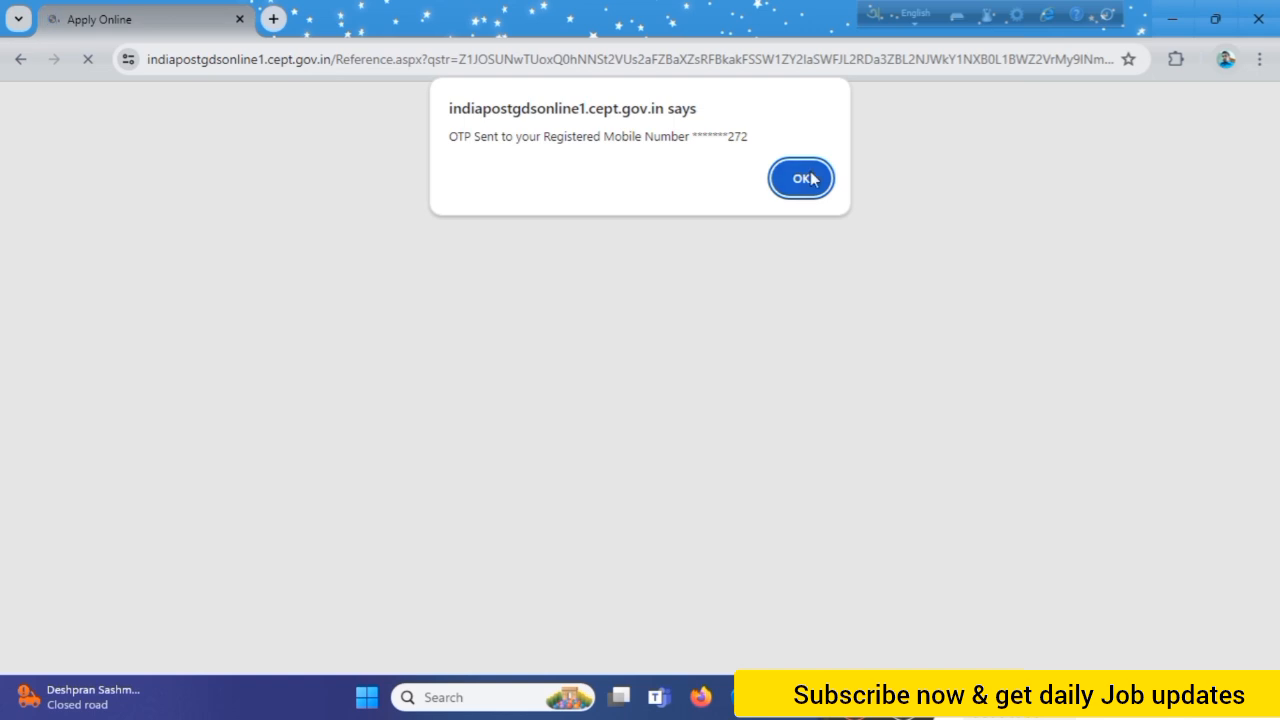
# Enter the OTP sent to the registered mobile and the captcha text, and proceed to the application form
pyautogui.click(812, 178)
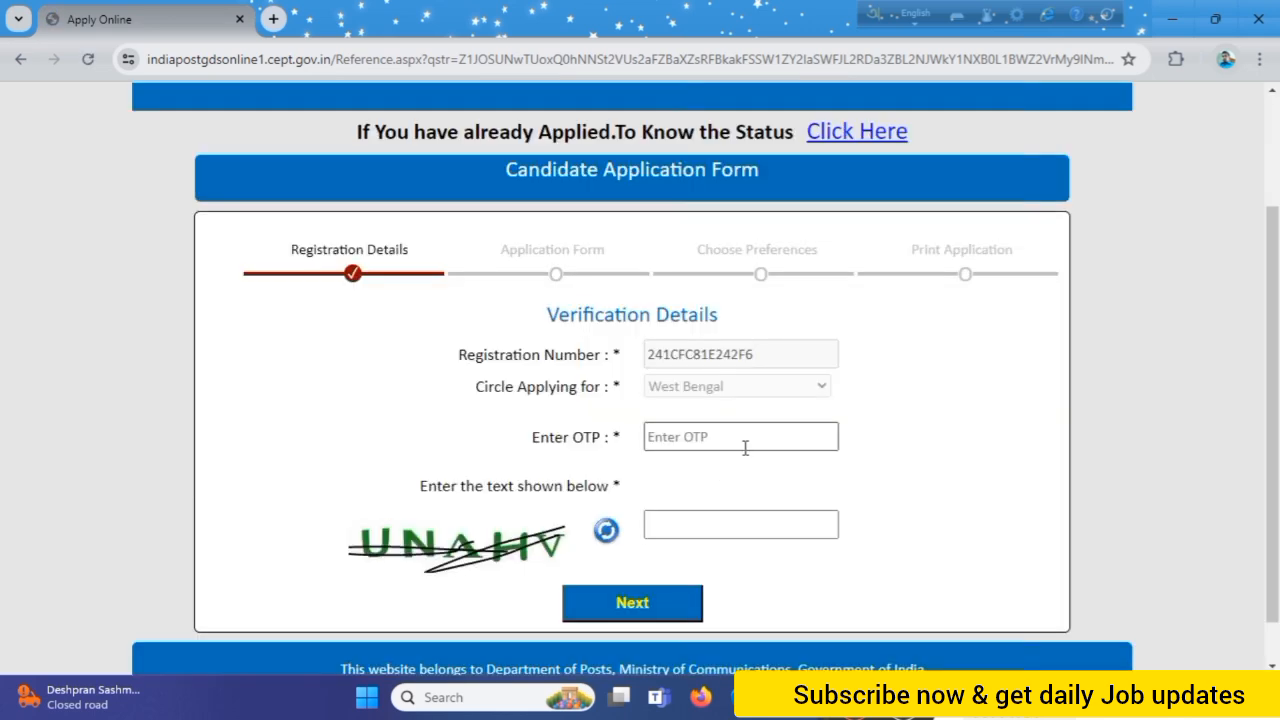
pyautogui.click(742, 446)
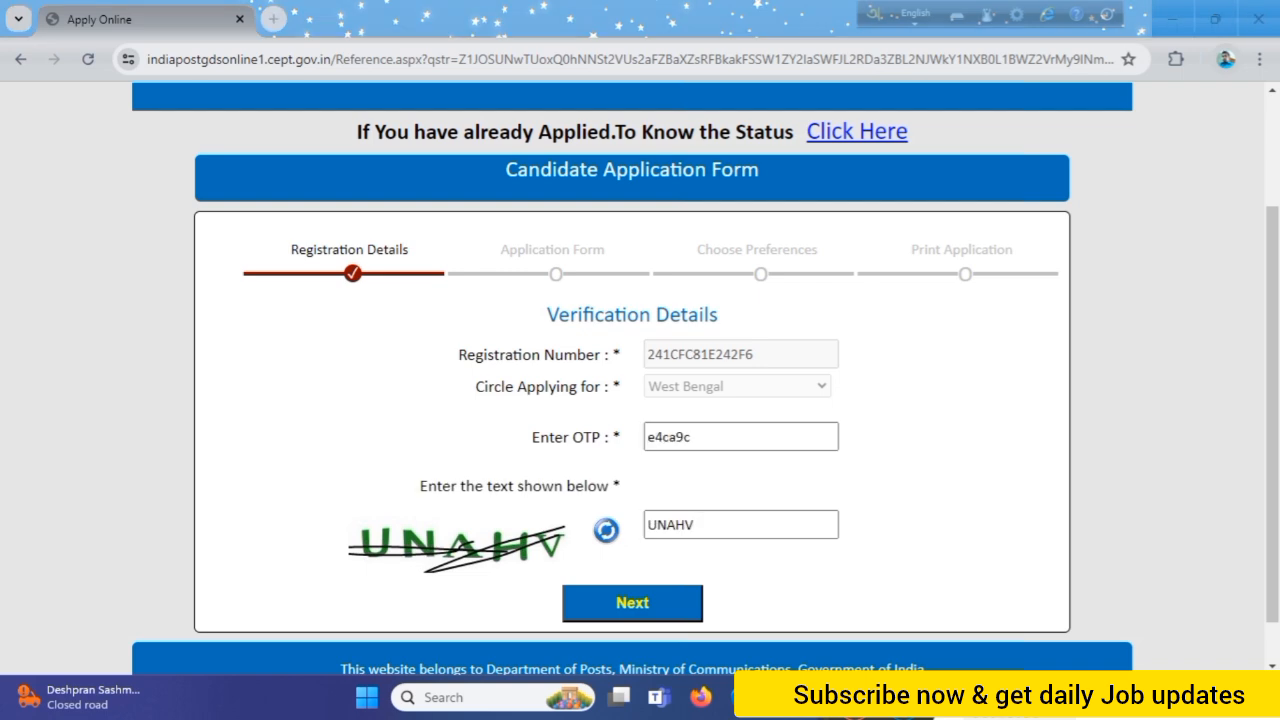
pyautogui.click(658, 612)
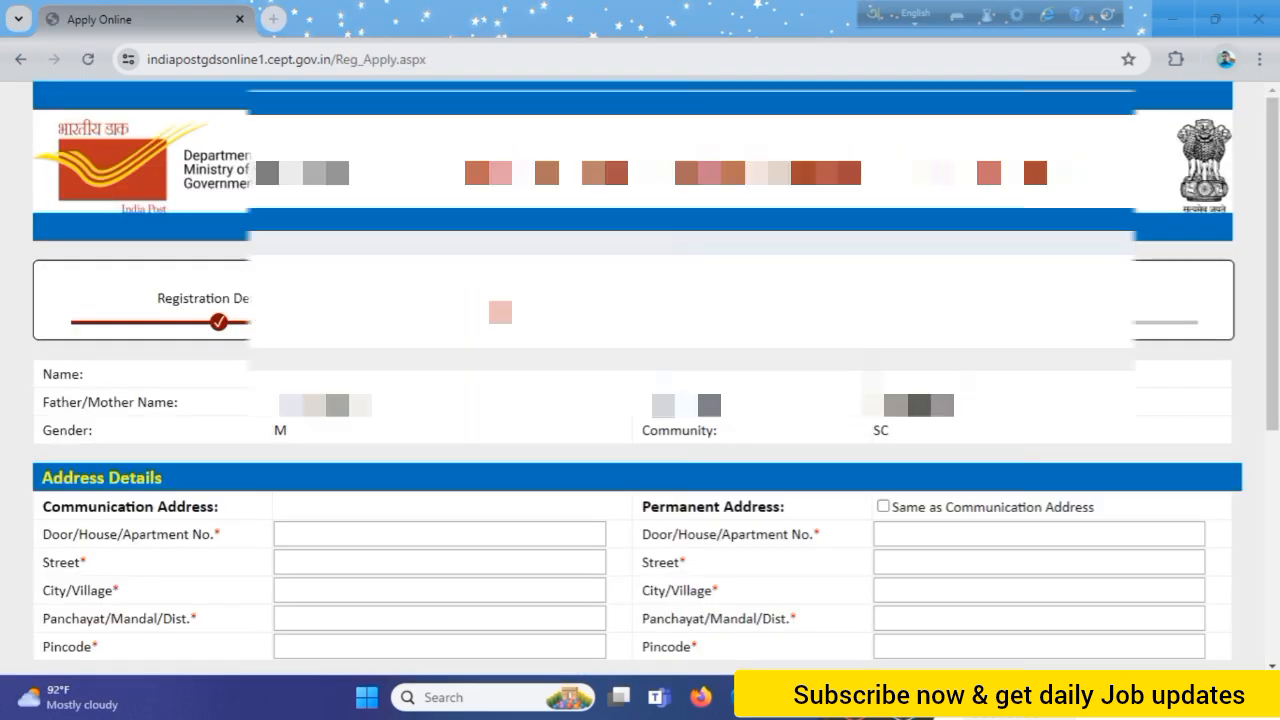
# Fill in the applicant's communication address and the permanent address under Address Details
pyautogui.scroll(-4, 640, 400)
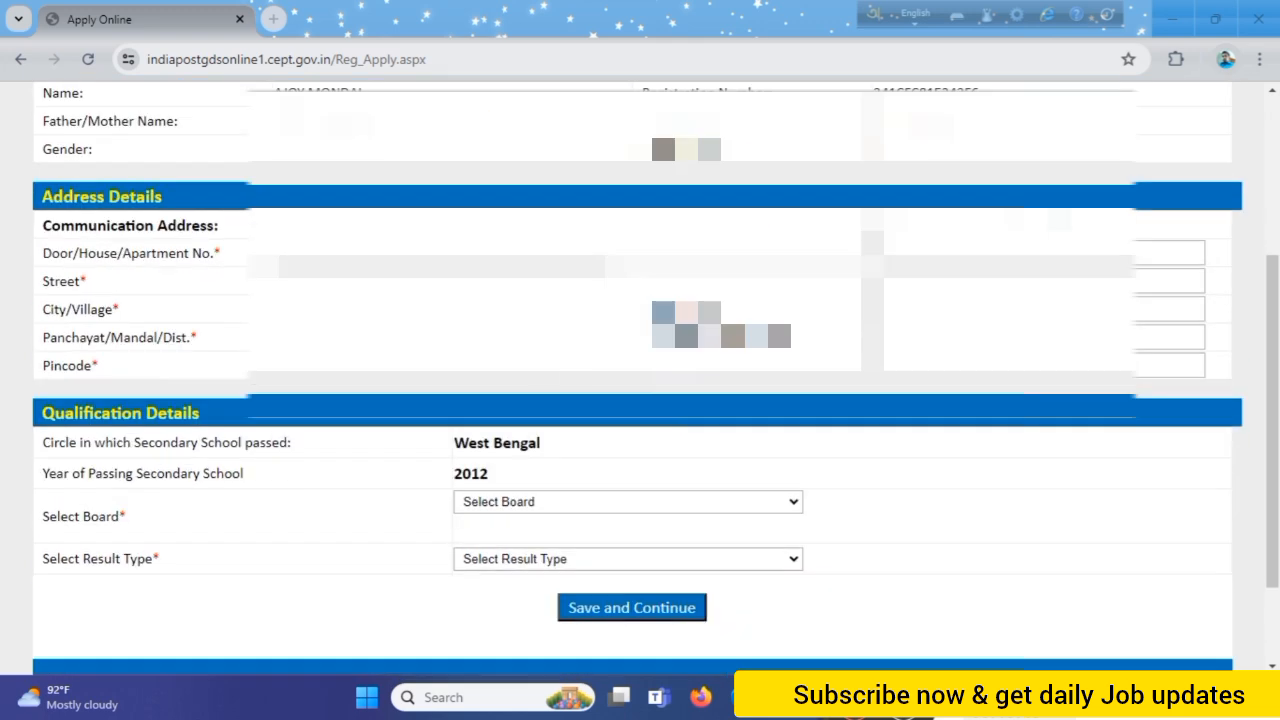
pyautogui.scroll(-1, 218, 205)
pyautogui.scroll(1, 640, 400)
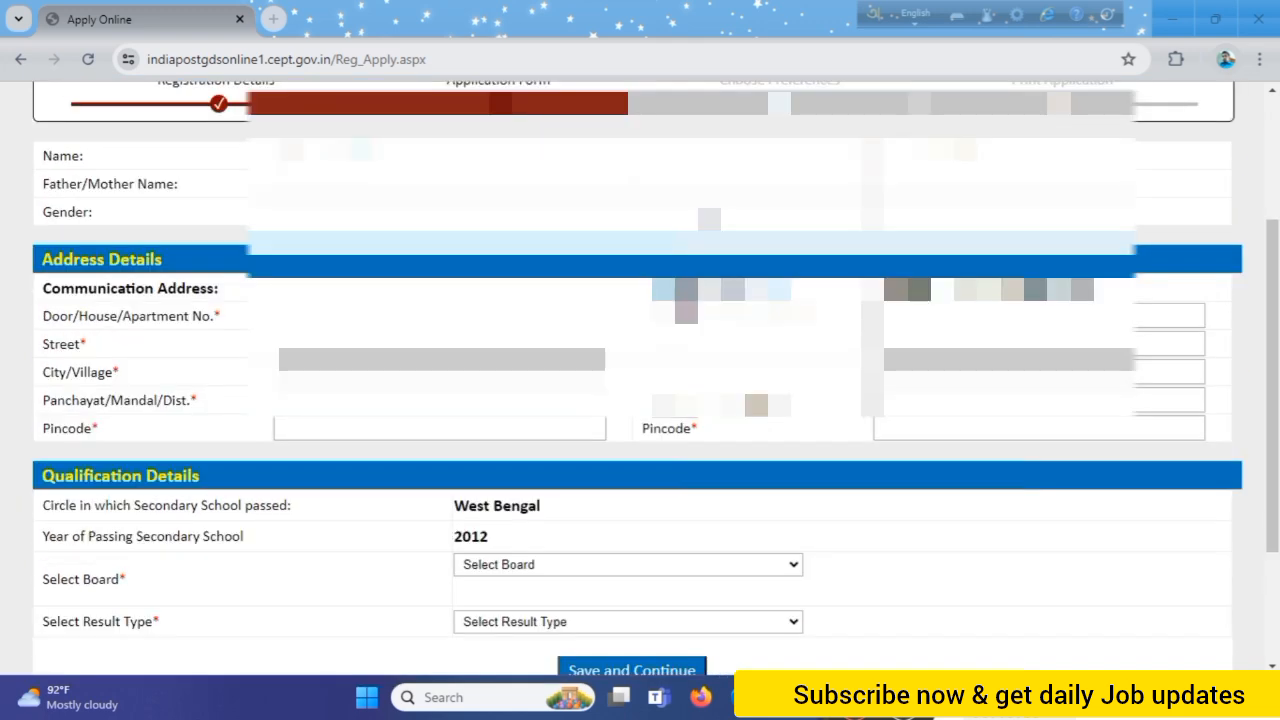
pyautogui.scroll(1, 640, 400)
pyautogui.scroll(-1, 640, 400)
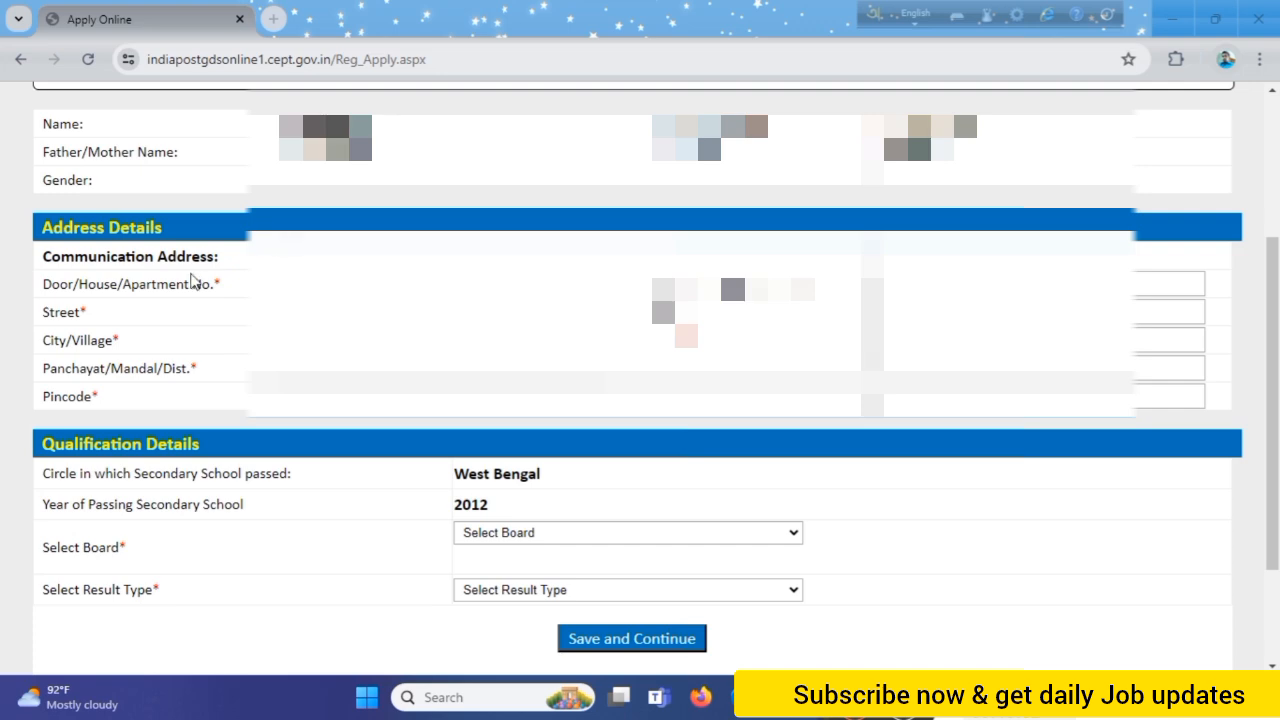
pyautogui.scroll(-1, 640, 400)
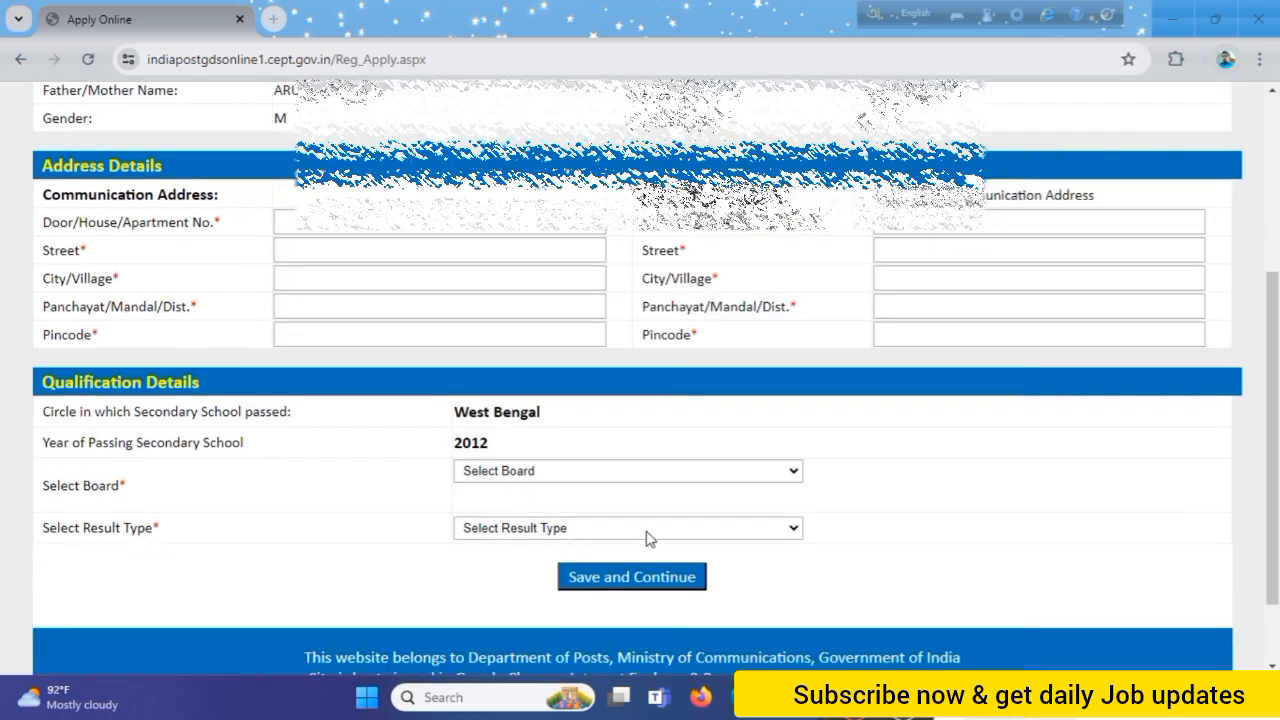
pyautogui.scroll(1, 405, 418)
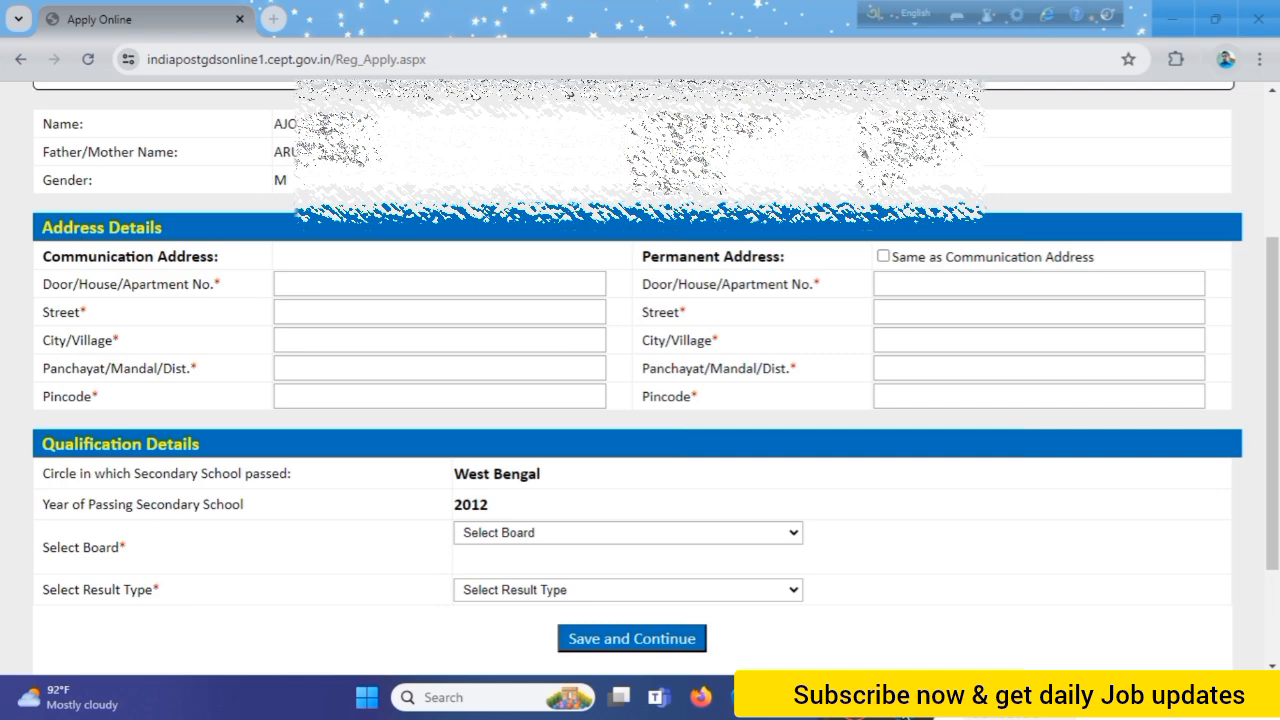
pyautogui.scroll(1, 440, 300)
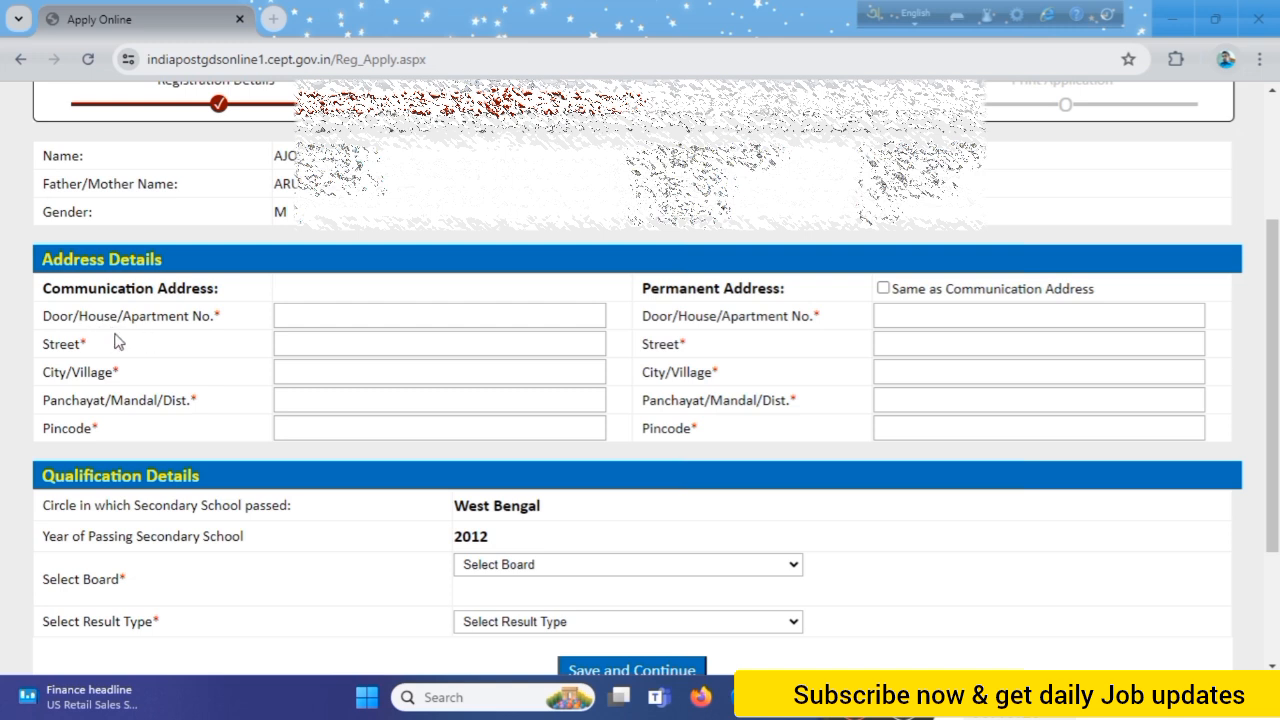
pyautogui.click(393, 314)
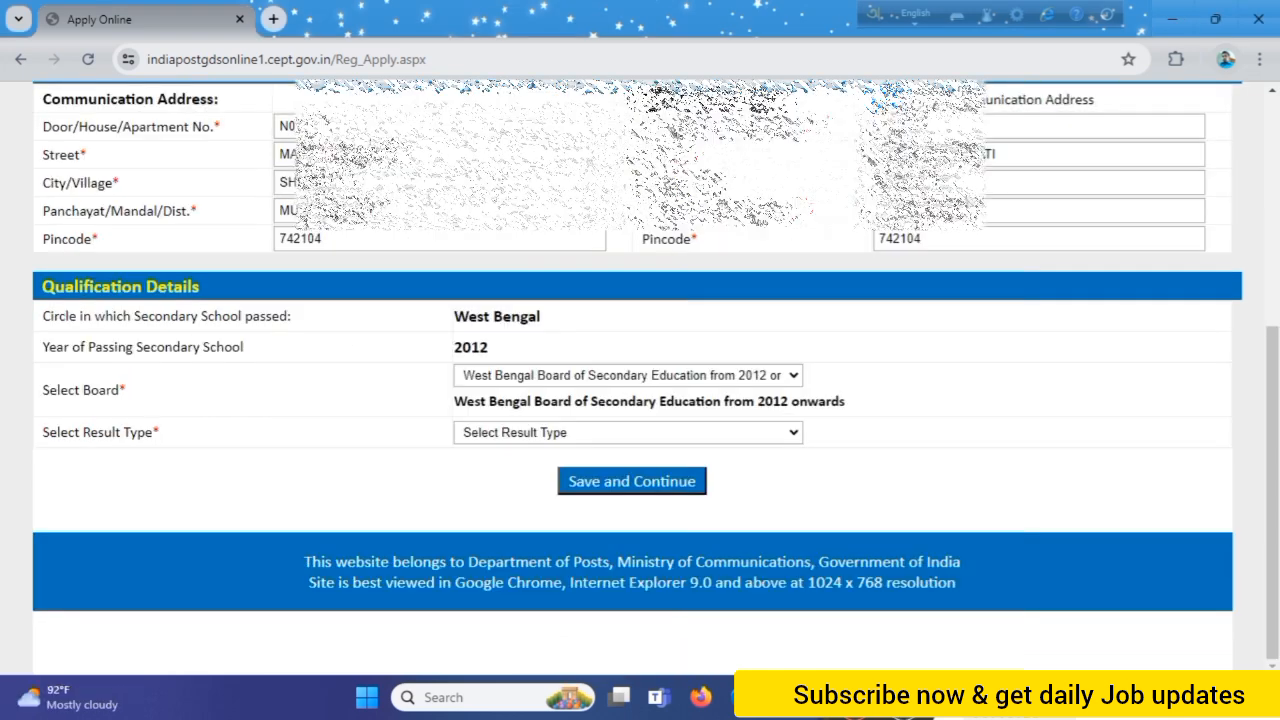
# Choose West Bengal Board of Secondary Education from 2012 onwards as the board and Marks as the result type
pyautogui.click(531, 376)
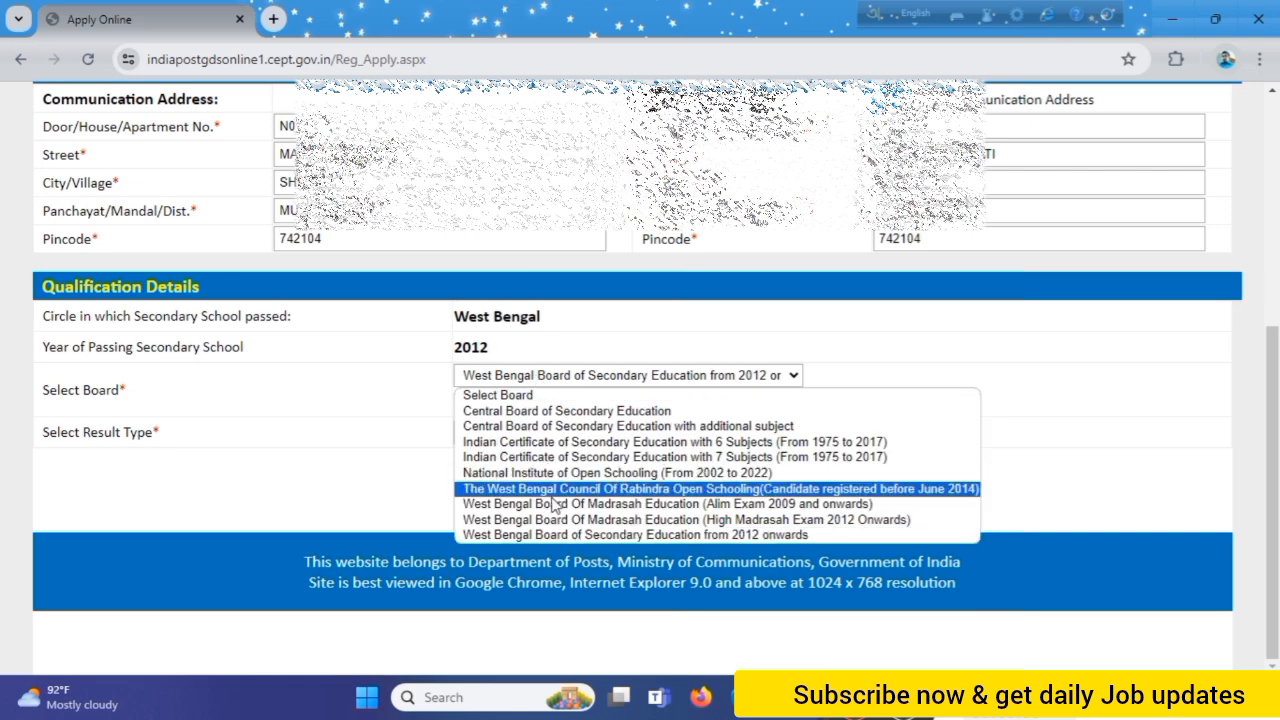
pyautogui.click(563, 534)
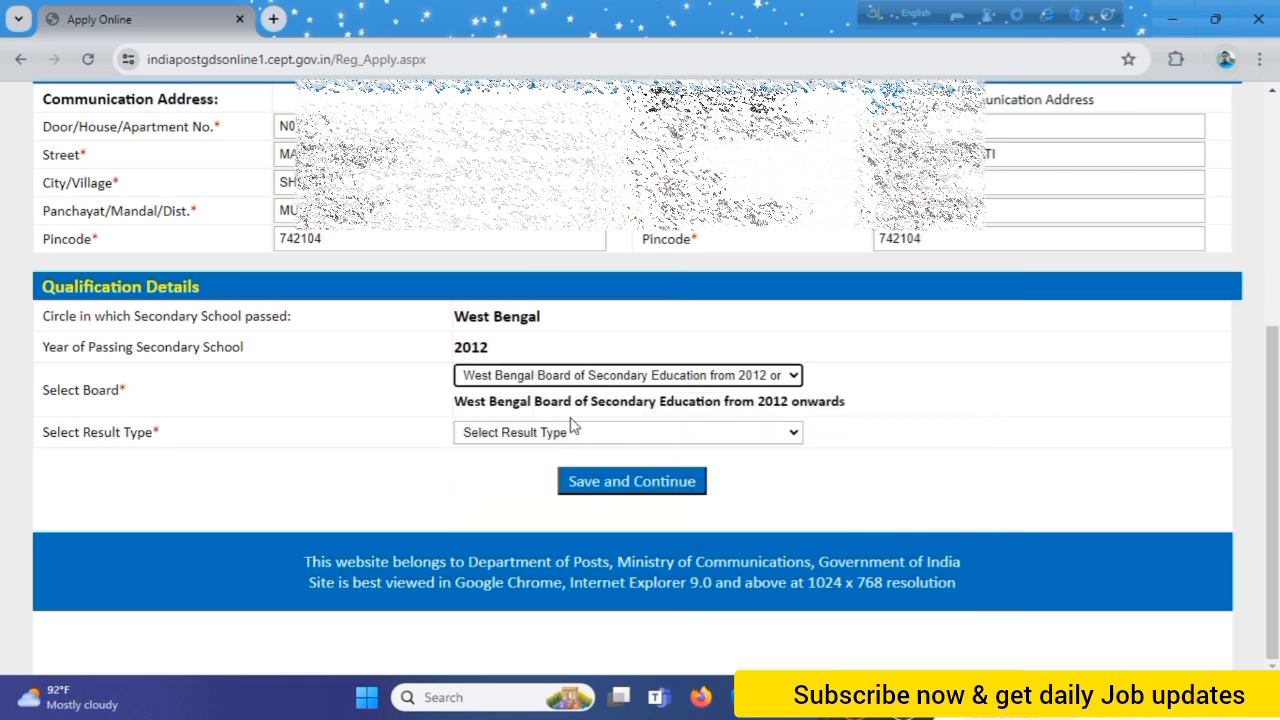
pyautogui.click(665, 435)
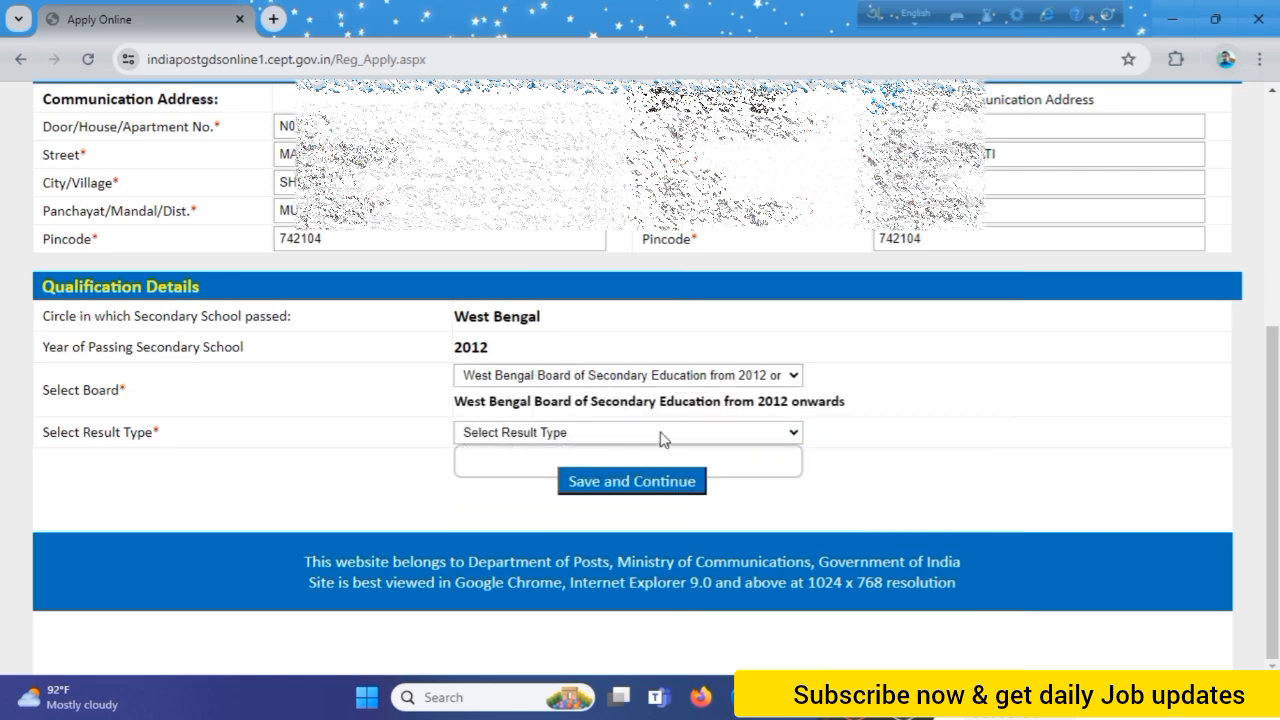
pyautogui.click(522, 468)
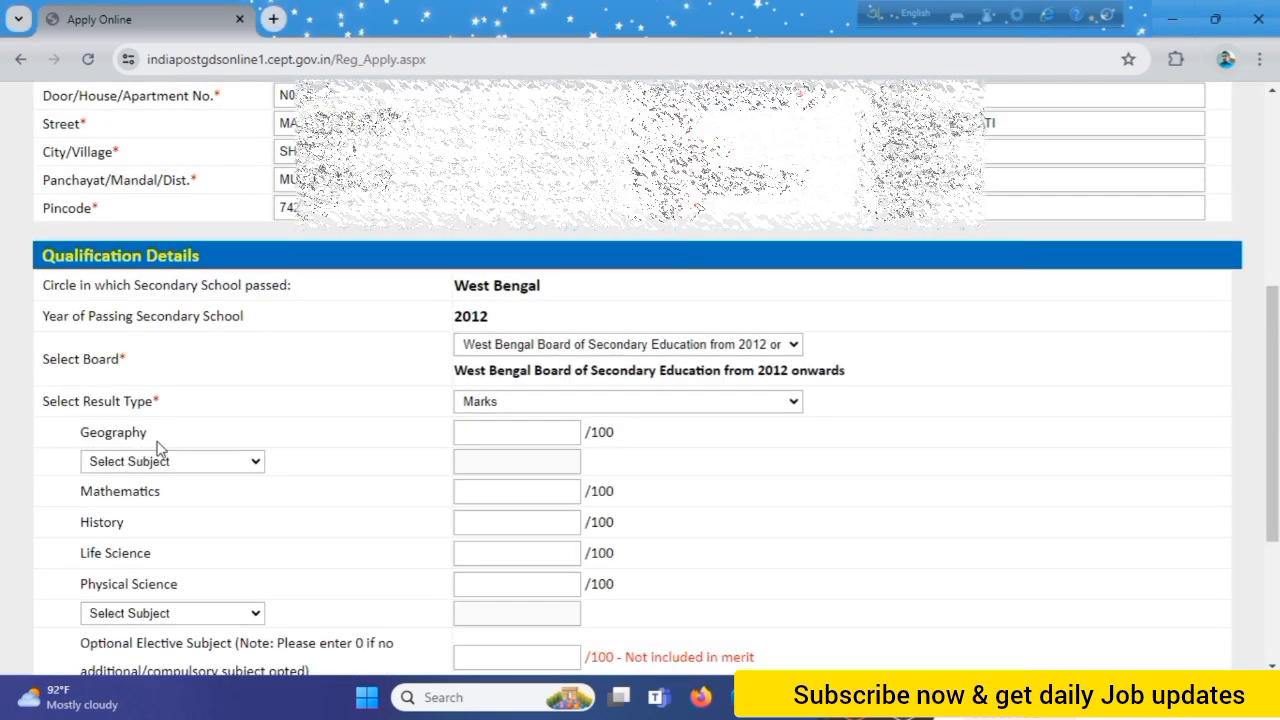
# Set the first language subject to First Language Bengali and the second language subject to Second Language Bengali
pyautogui.click(178, 468)
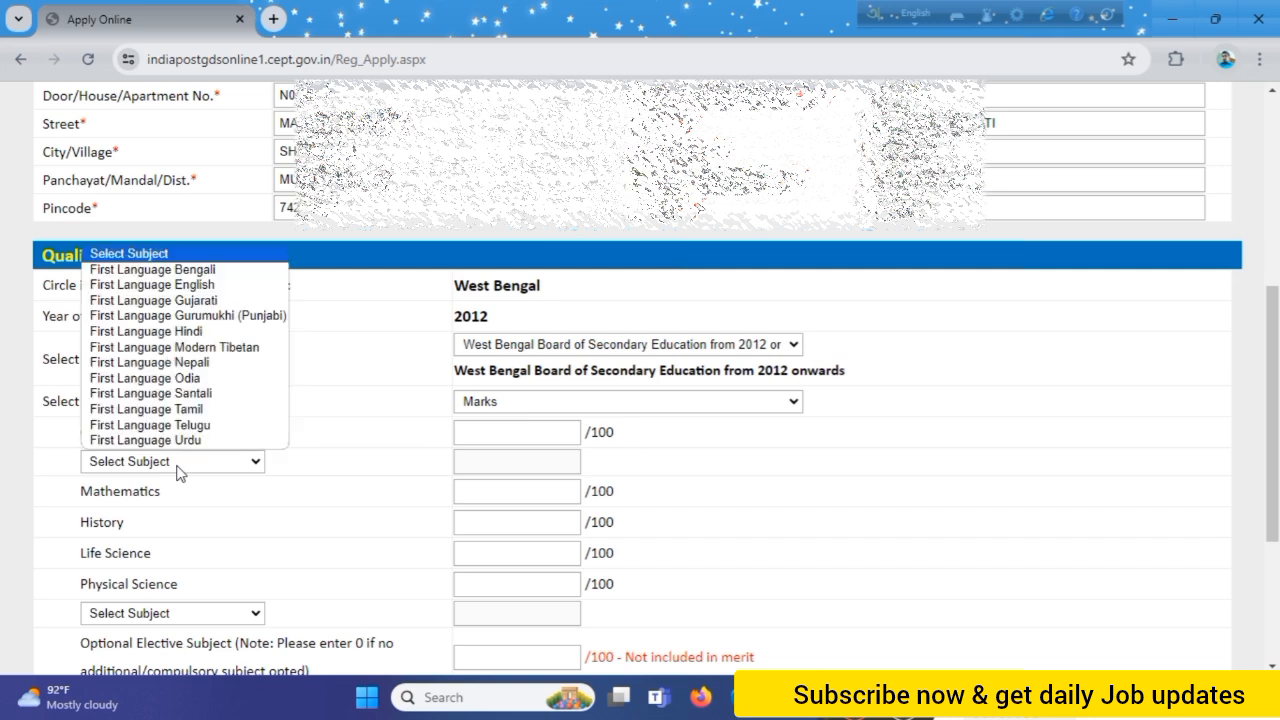
pyautogui.click(110, 270)
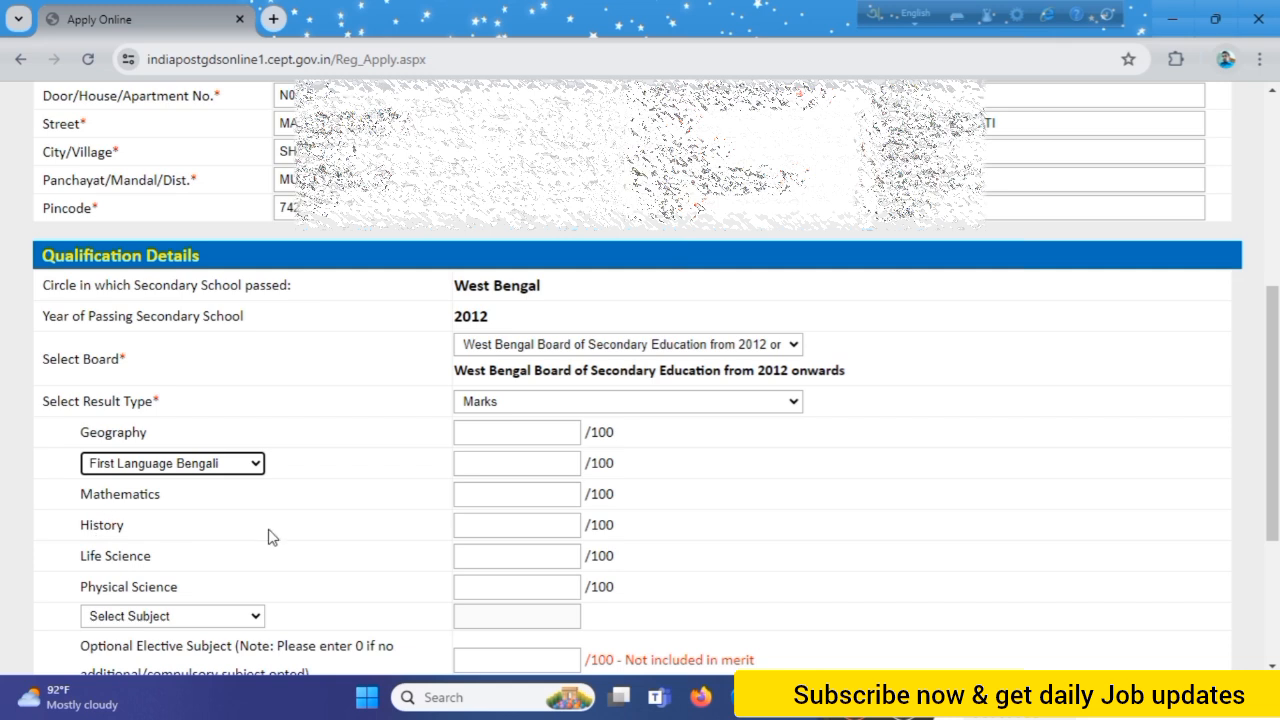
pyautogui.click(162, 618)
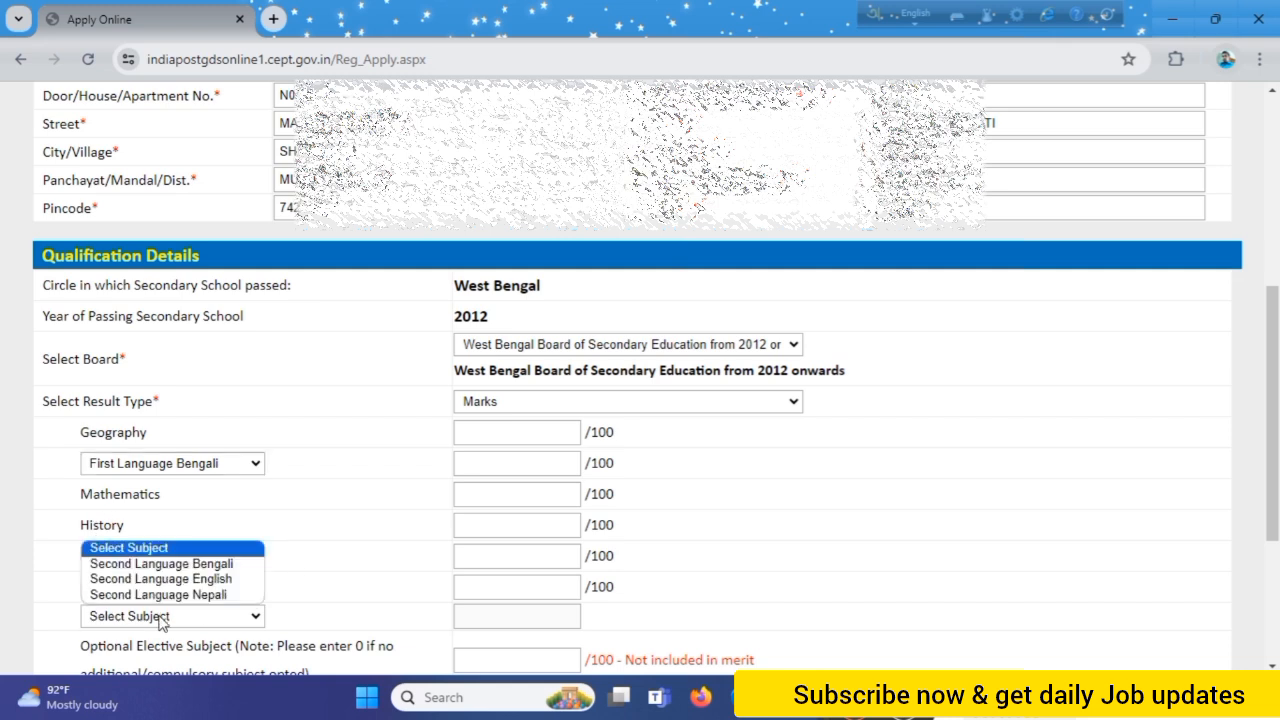
pyautogui.click(142, 565)
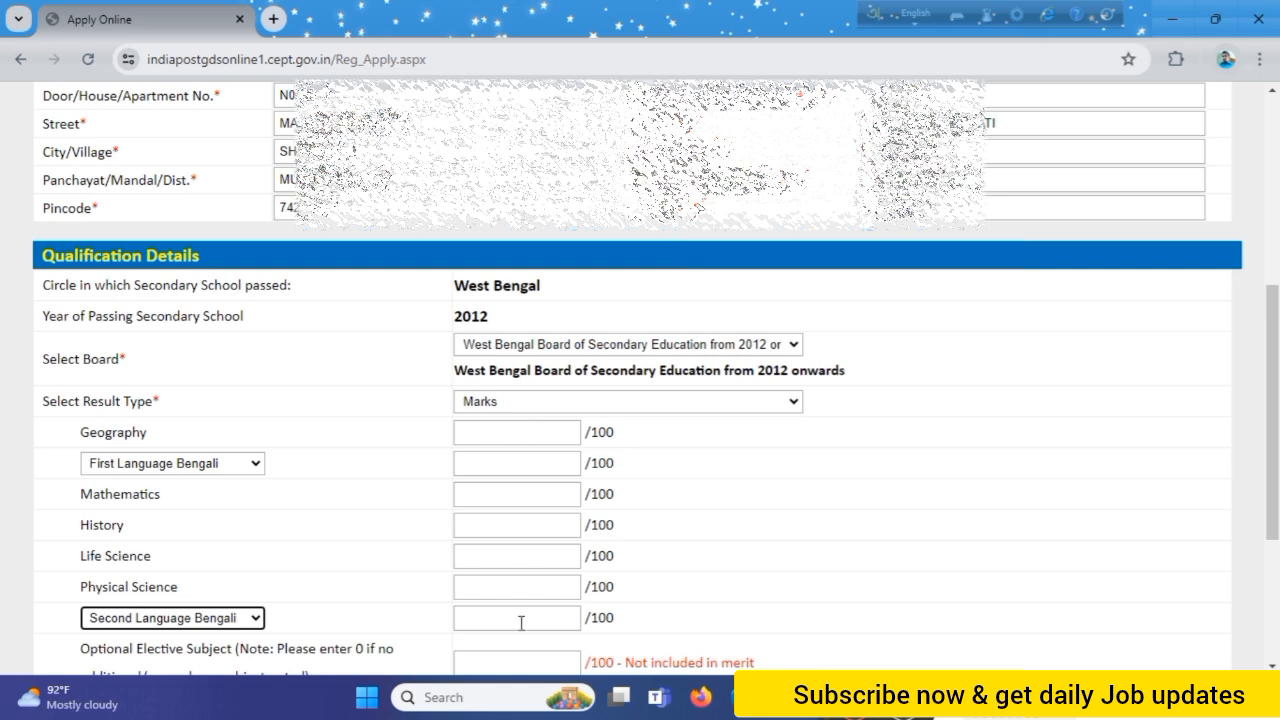
# Complete the subject marks including the optional elective subject, and save the application form to continue to the post preferences
pyautogui.scroll(-1, 530, 582)
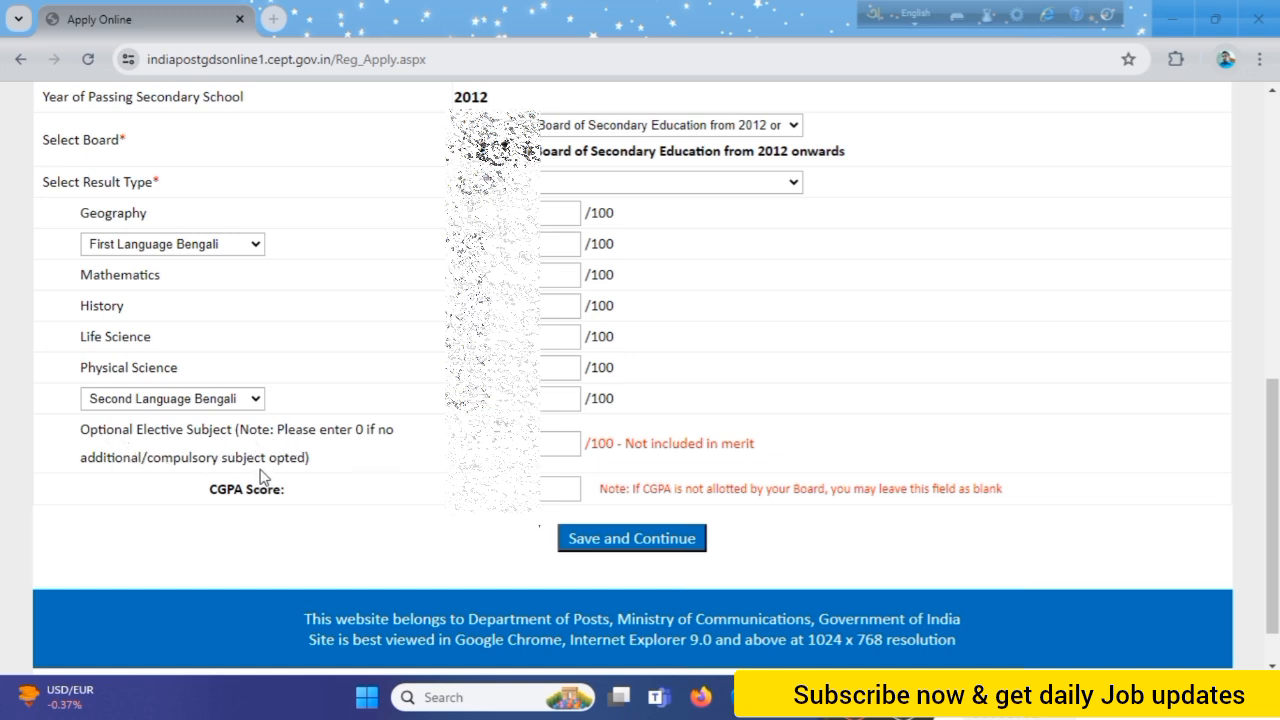
pyautogui.click(482, 445)
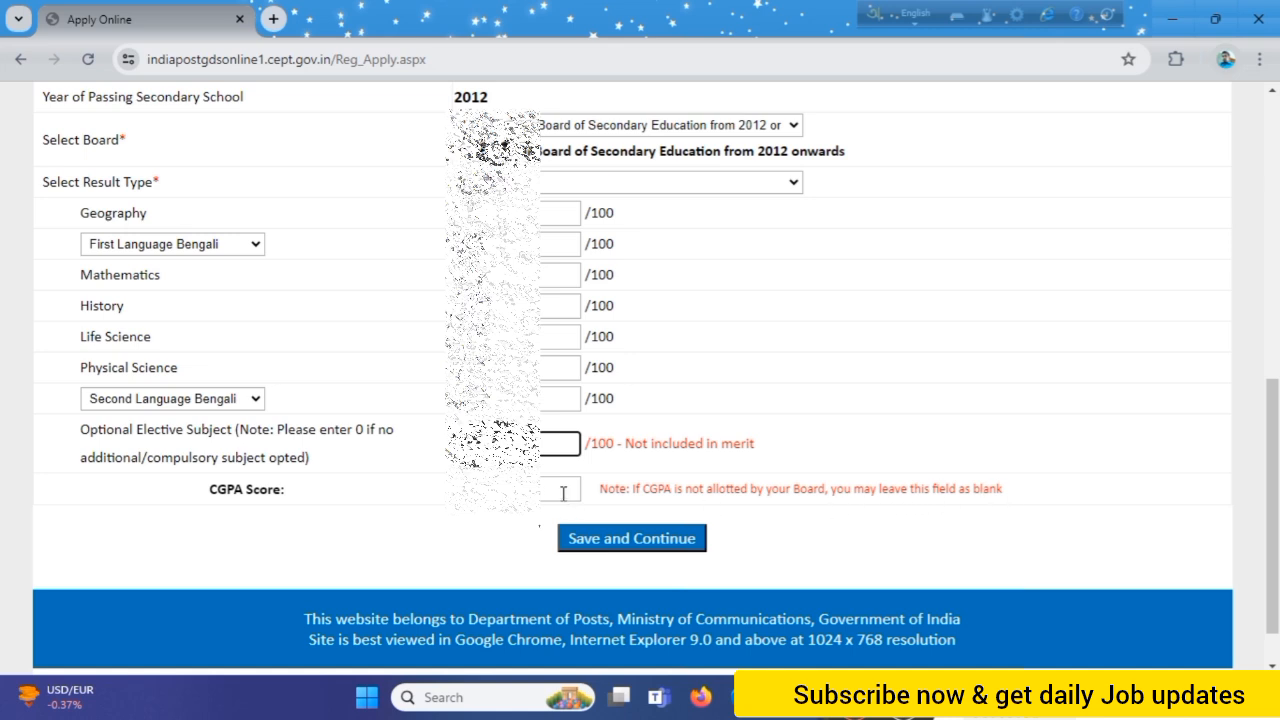
pyautogui.click(642, 538)
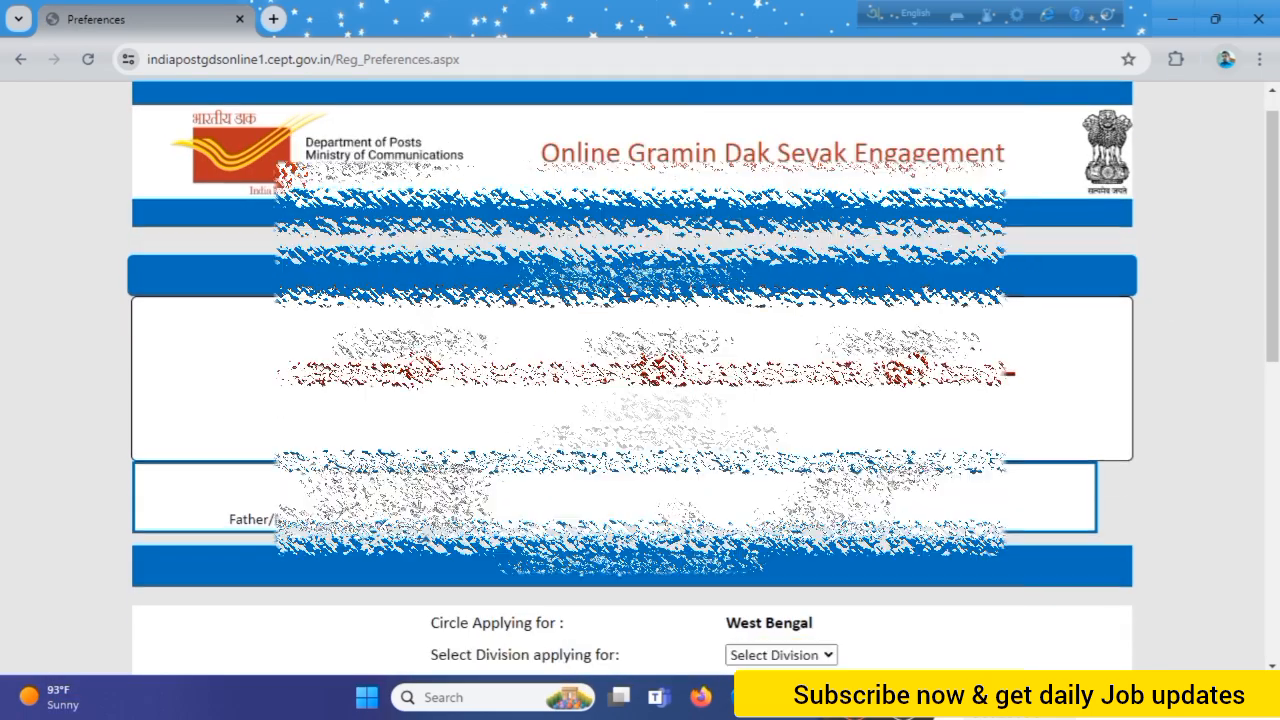
# Choose Murshidabad Division as the division applying for and start entering the post preference for Alamsahi BO
pyautogui.scroll(-3, 640, 400)
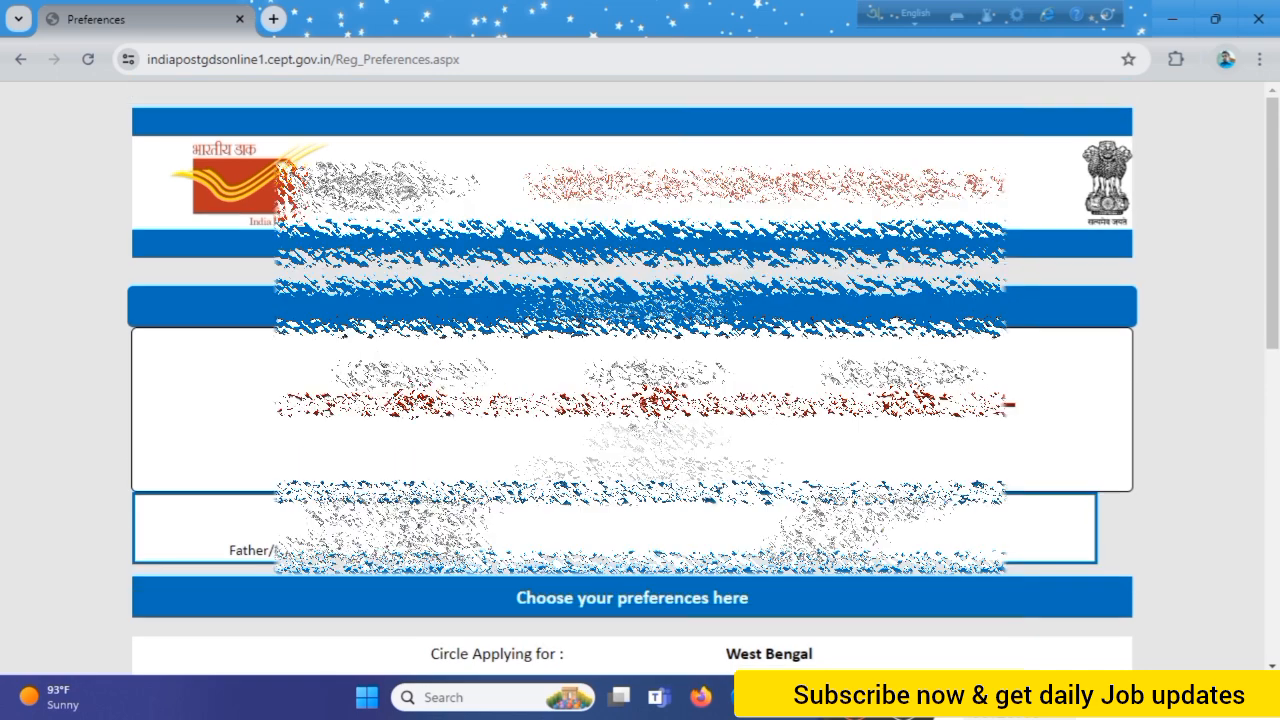
pyautogui.scroll(-5, 847, 285)
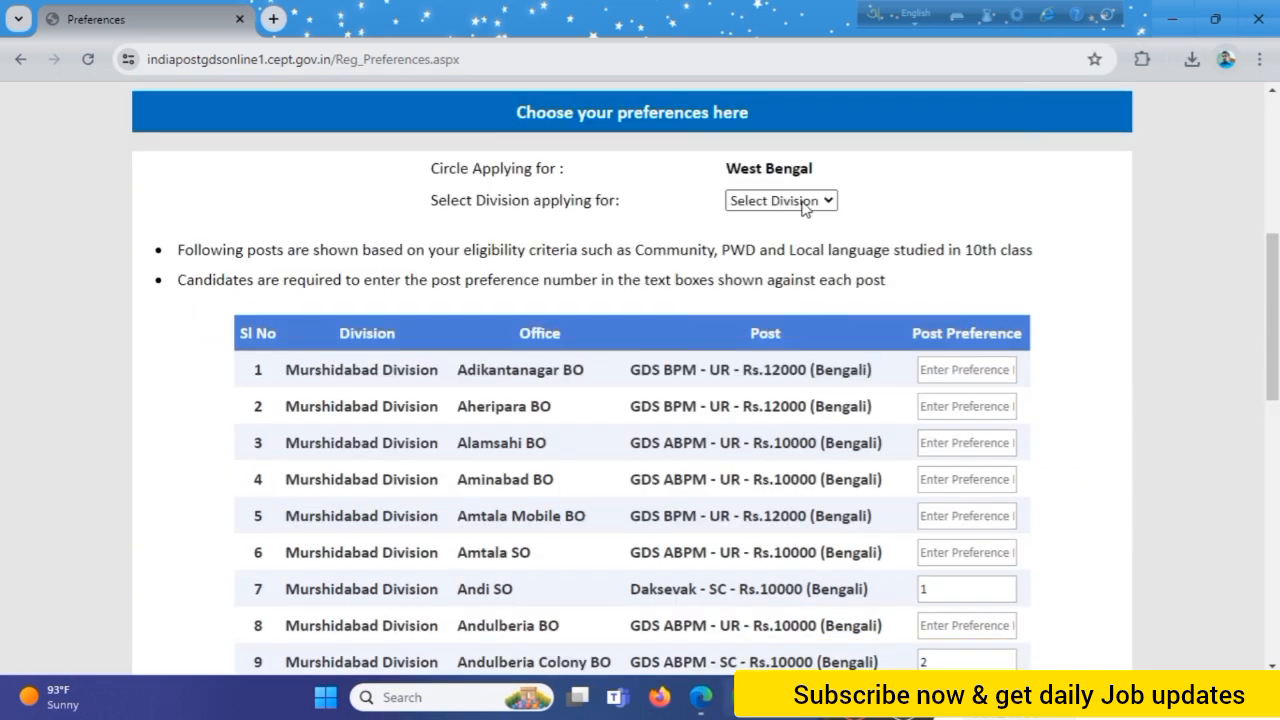
pyautogui.click(796, 201)
pyautogui.click(803, 224)
pyautogui.scroll(-1, 909, 251)
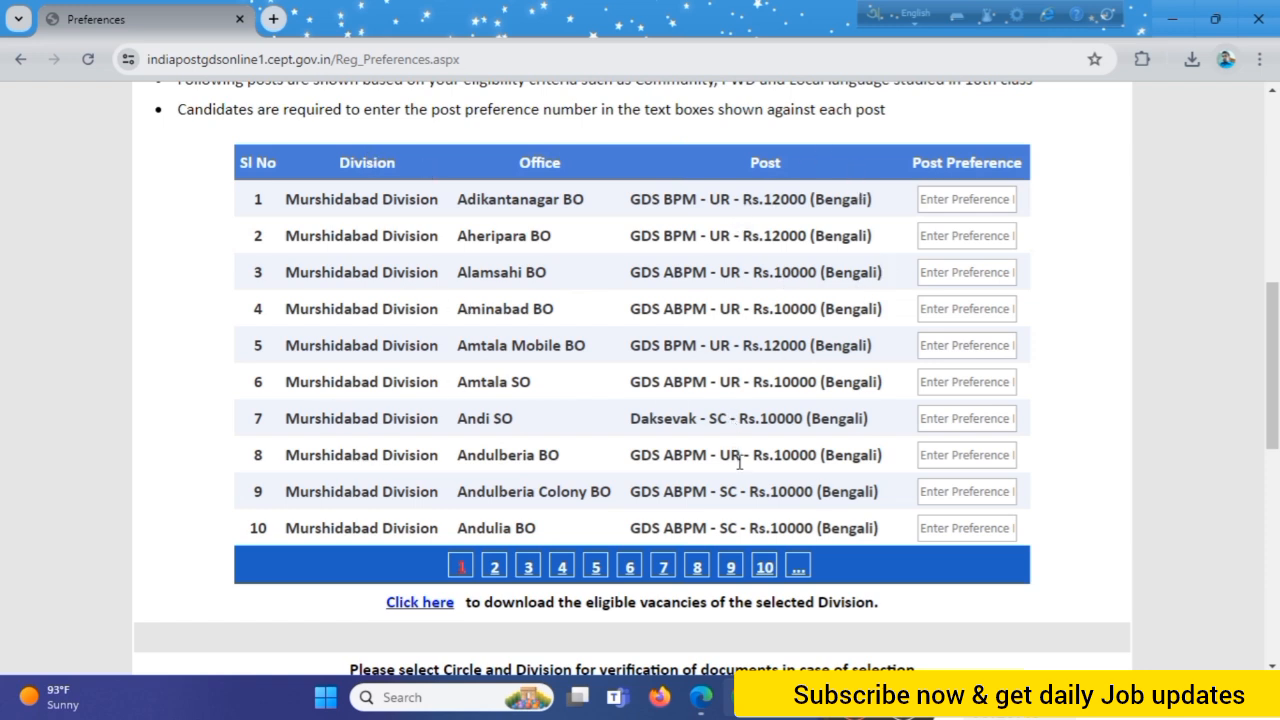
pyautogui.click(960, 267)
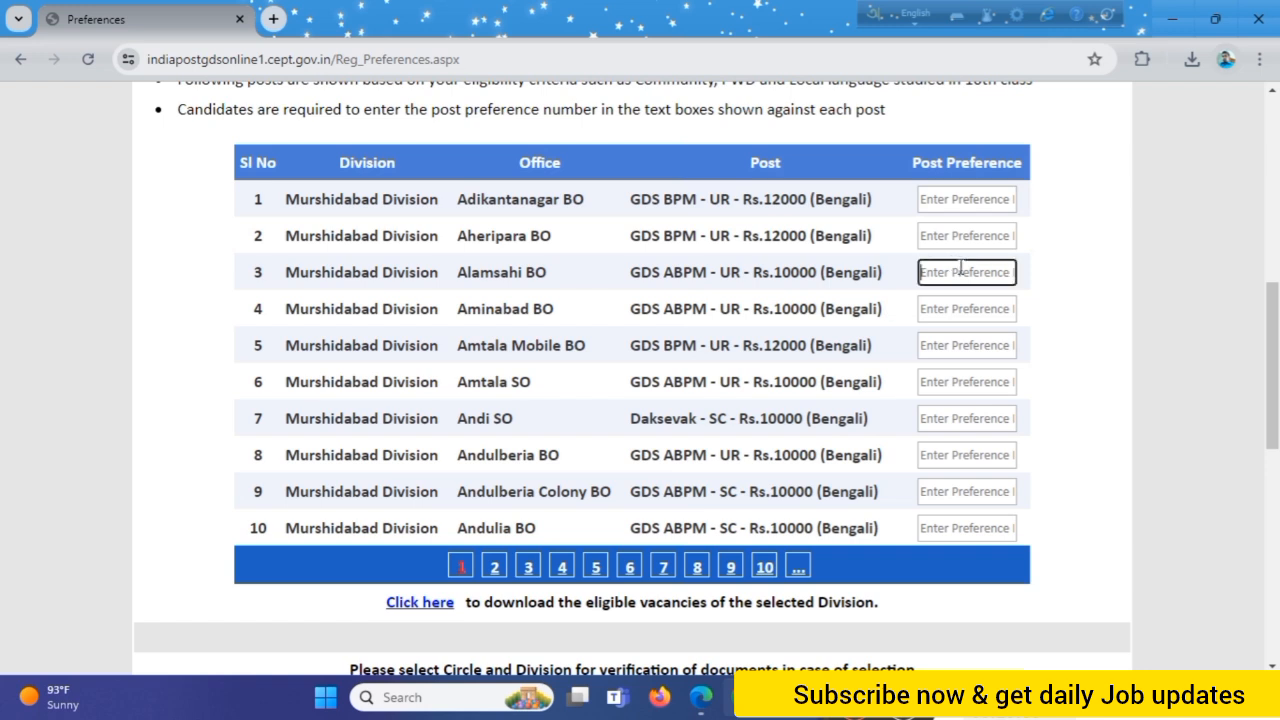